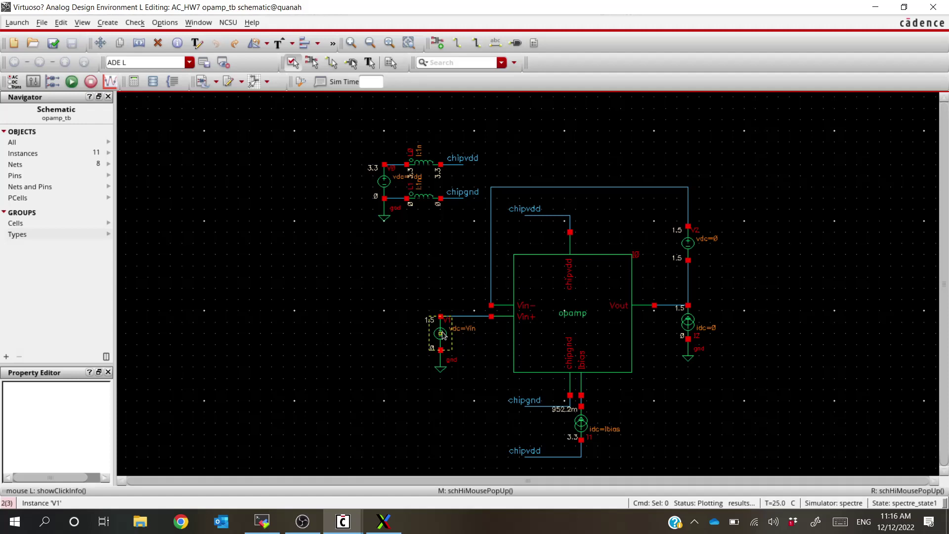
- Delete the DC voltage source V1 driving the op-amp's Vin+ input
click(434, 333)
key(q)
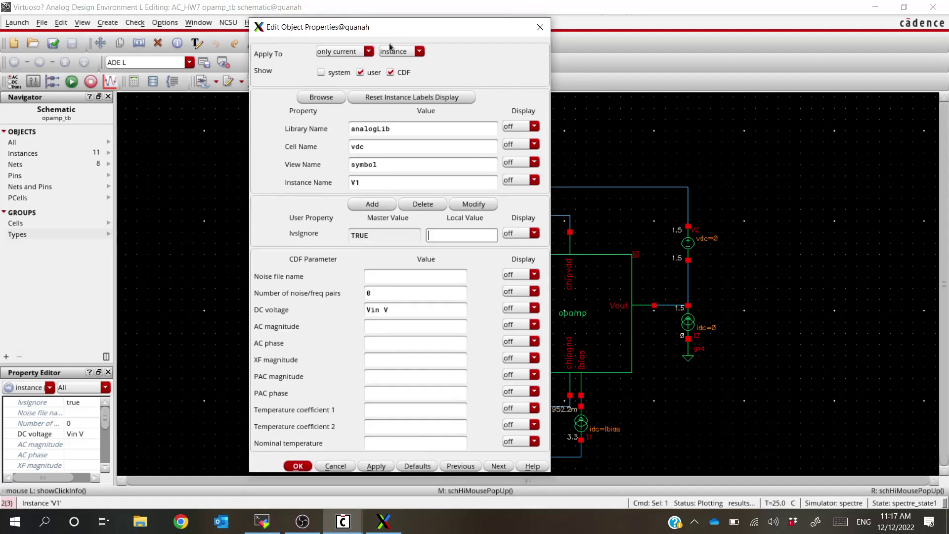
click(541, 27)
key(Delete)
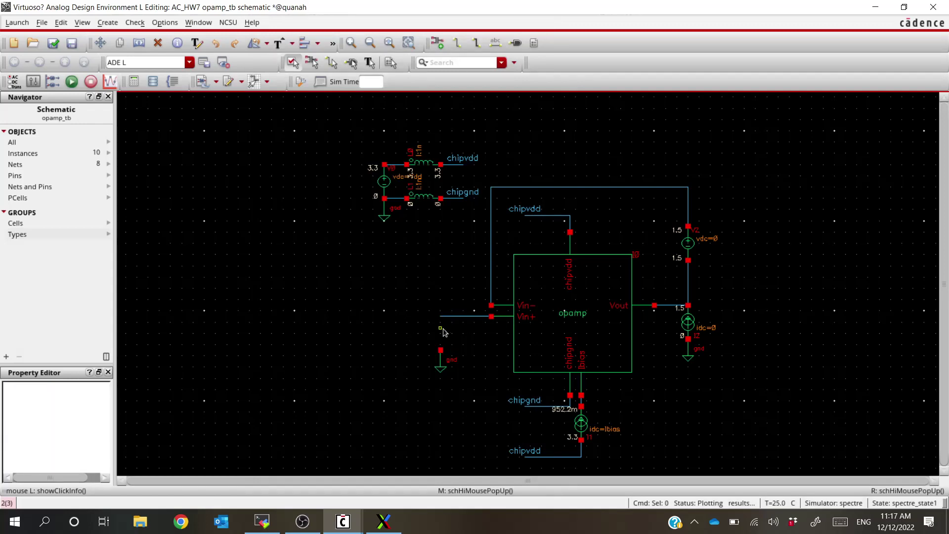
- Place a vpulse source from analogLib between the Vin+ wire and ground, and open its properties
key(i)
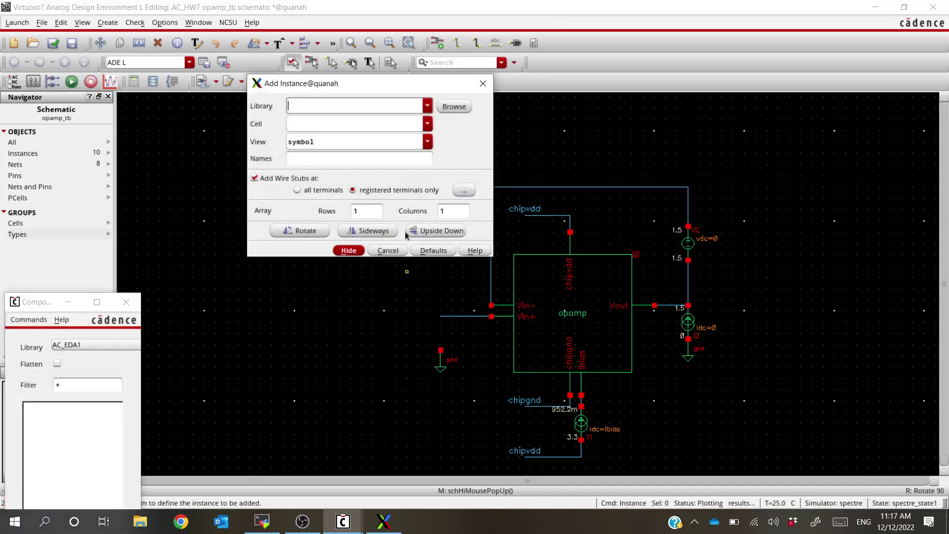
click(330, 103)
text(analogLib)
key(Tab)
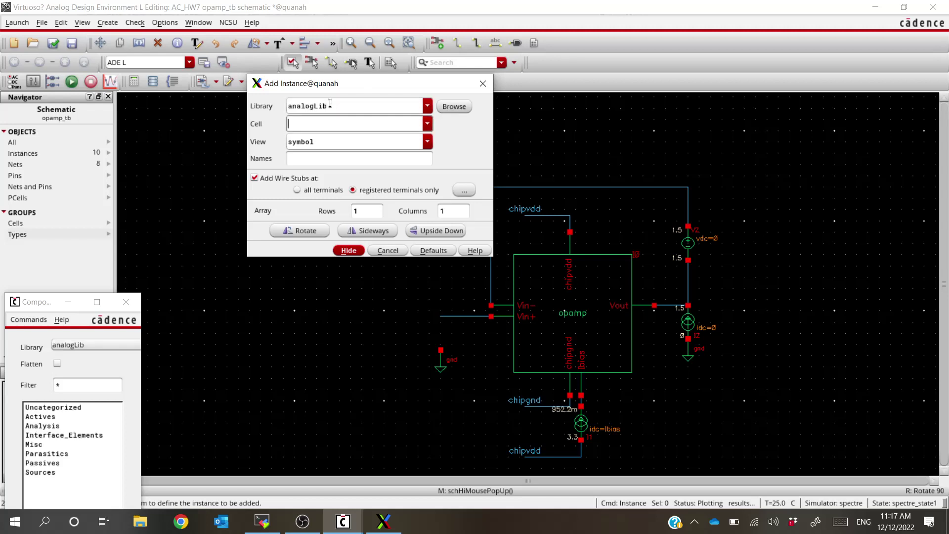
text(vpulse)
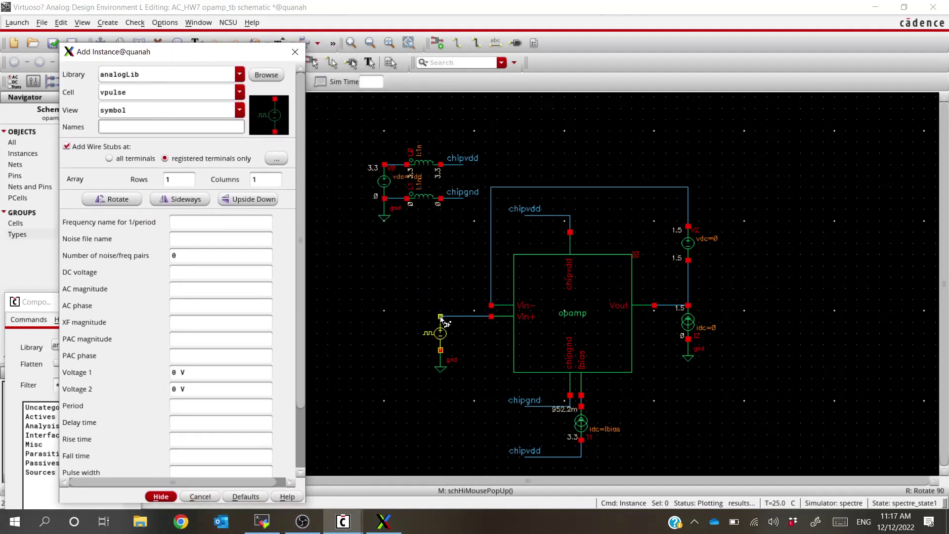
click(440, 317)
key(Escape)
click(441, 336)
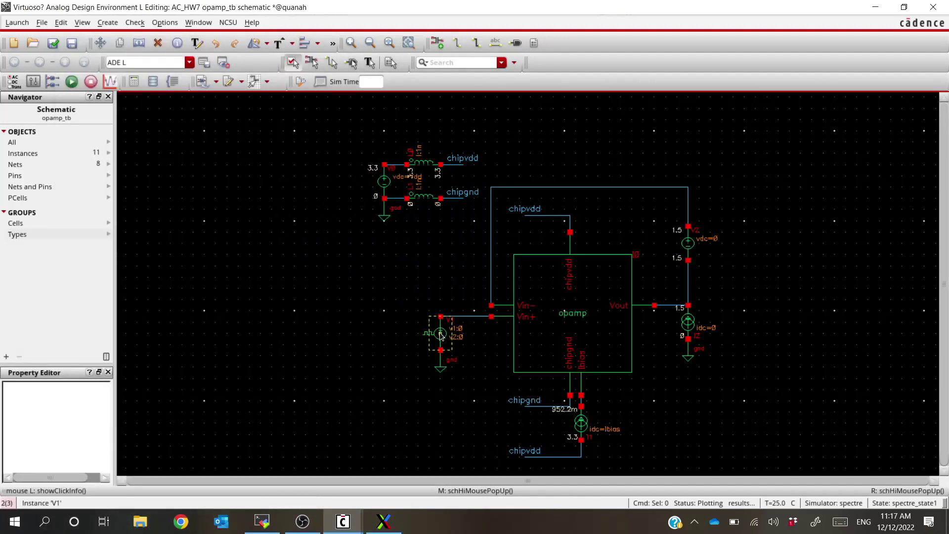
key(q)
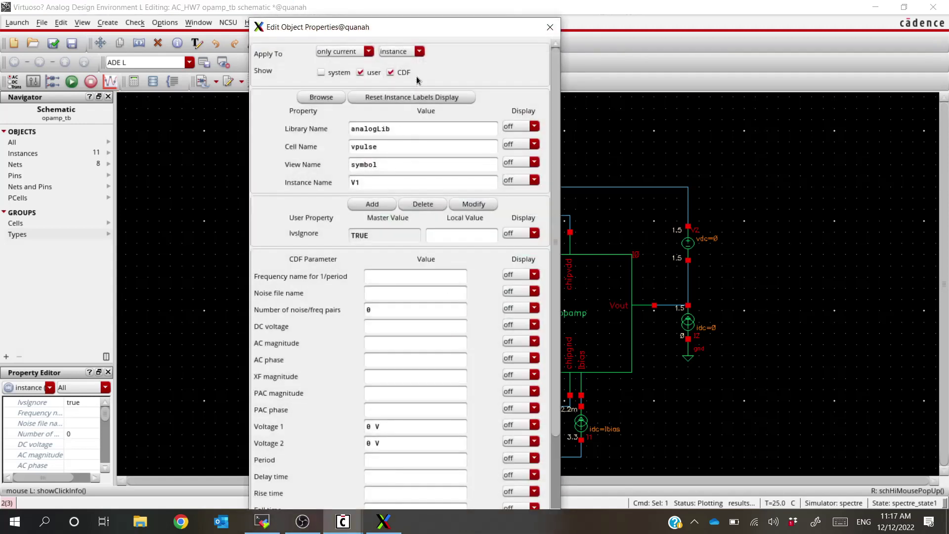
drag(424, 34, 390, 25)
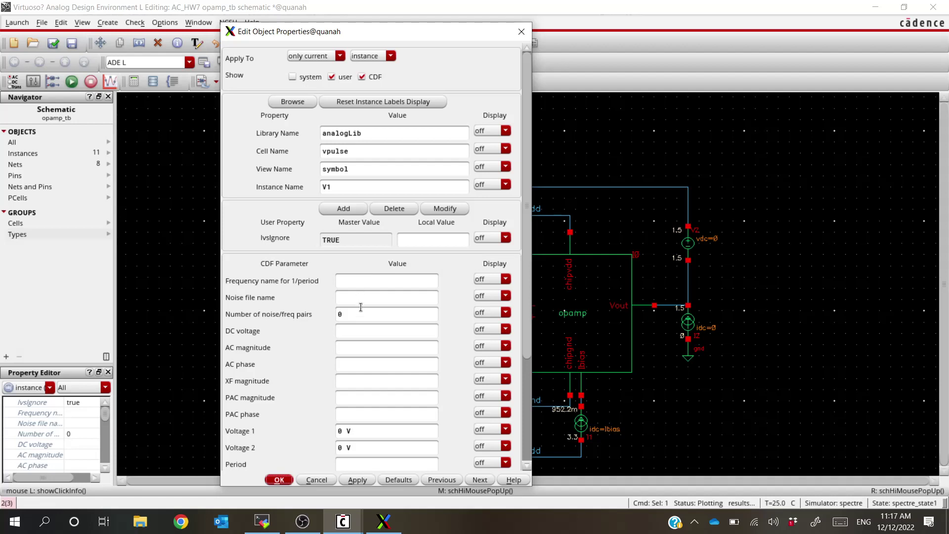
- Set the pulse source's DC voltage to the variable Vdc
click(360, 331)
text(Vdc)
key(Tab)
triple_click(340, 330)
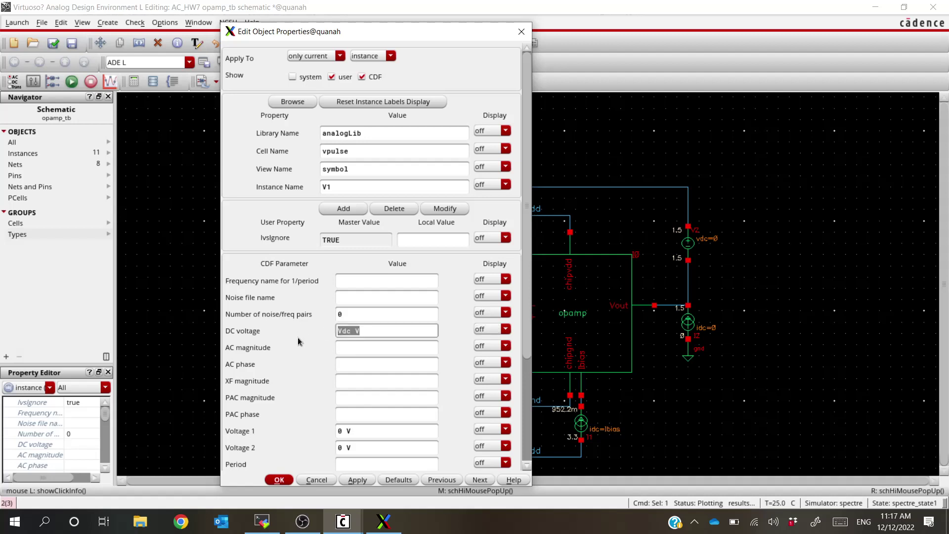
click(350, 348)
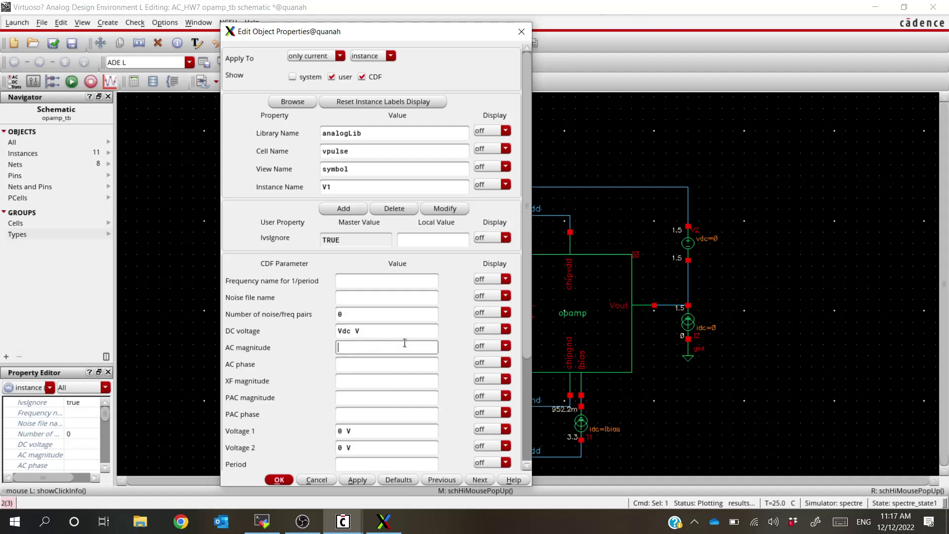
click(373, 331)
click(372, 347)
- Set the pulse source's Voltage 2 to Vdd, keeping Voltage 1 at 0 V
drag(528, 263, 525, 367)
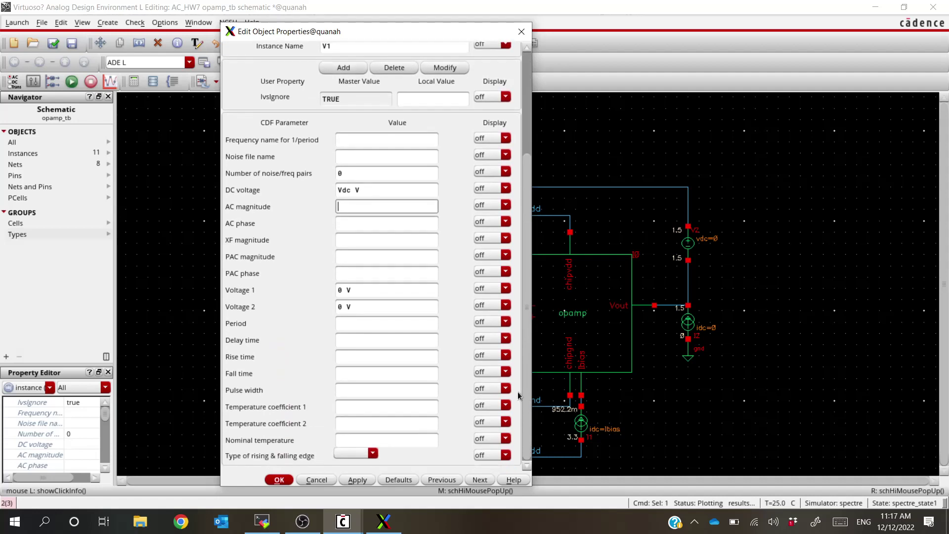
click(390, 293)
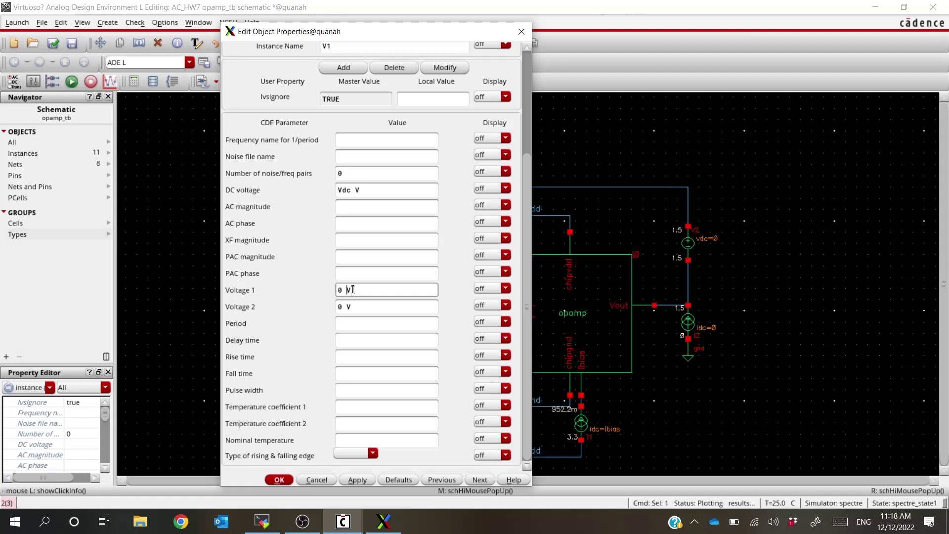
click(384, 305)
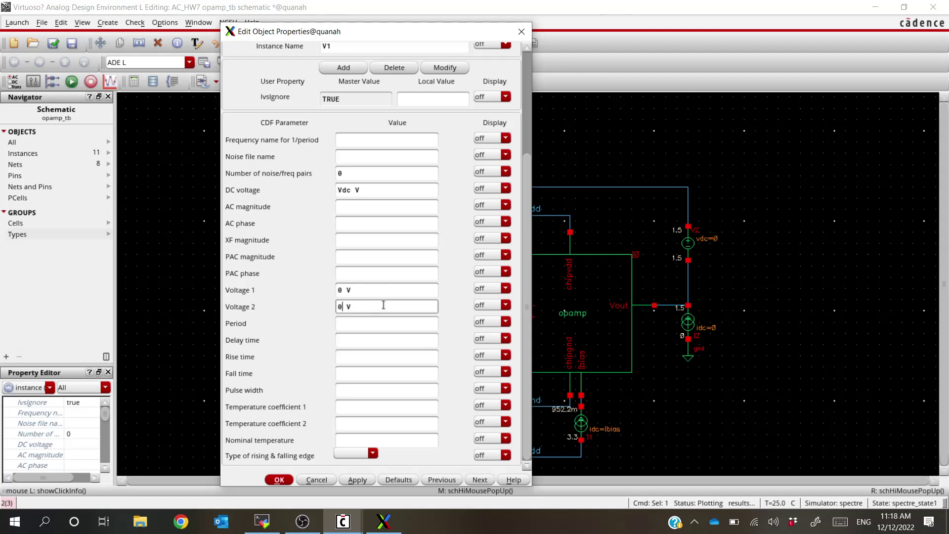
key(Home)
key(Delete)
text(Vdd)
drag(381, 305, 275, 307)
click(382, 305)
- Set the pulse source's period to 0.2u and its delay time to 100n s
click(364, 324)
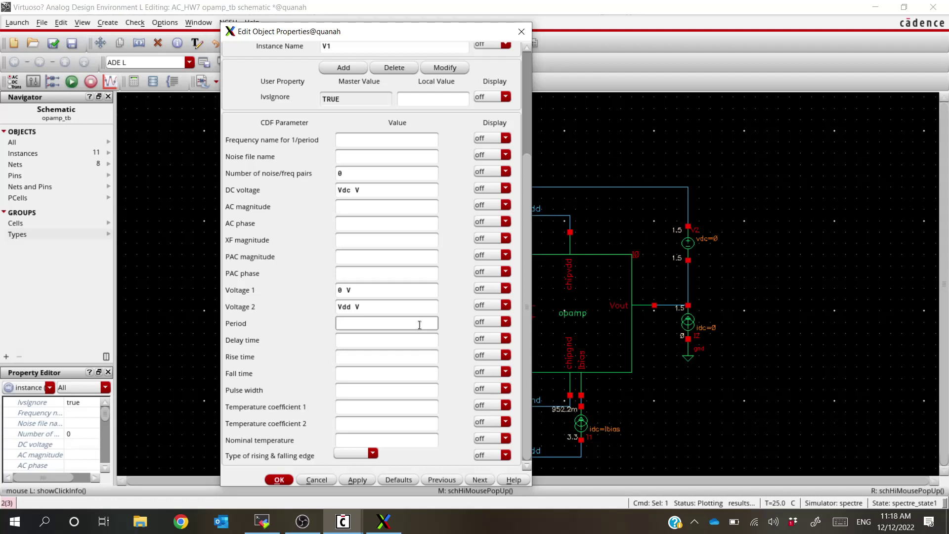
text(0.2u)
key(Tab)
click(346, 341)
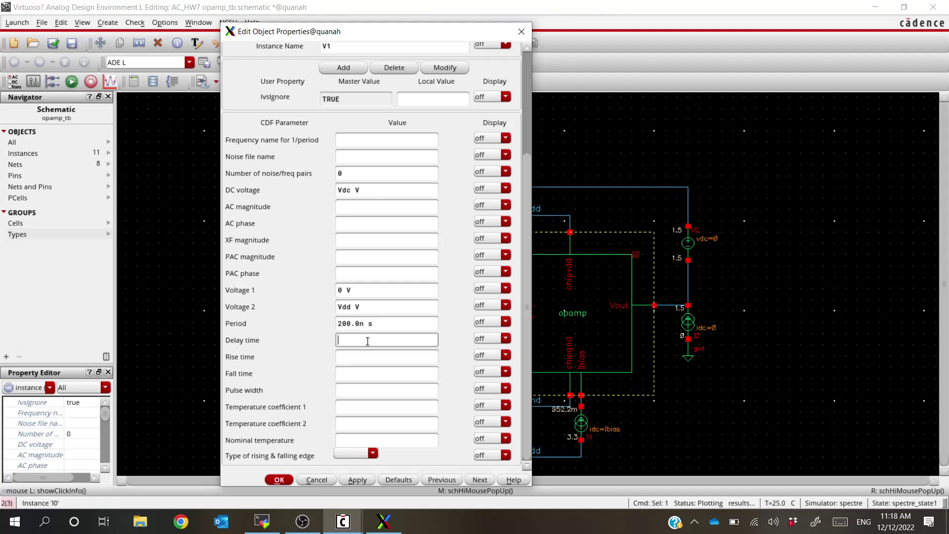
text(100n s)
click(367, 357)
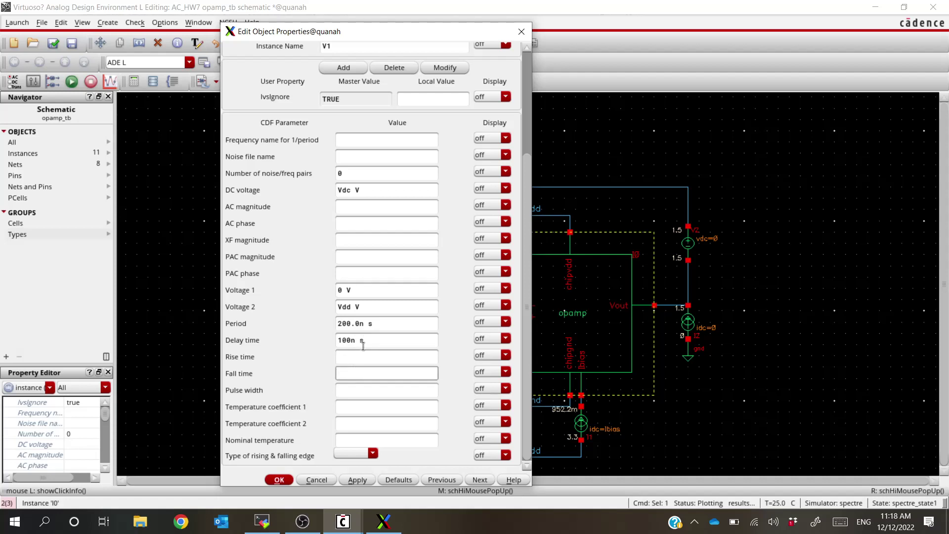
- Set the pulse width to 100n and apply the pulse source's properties
click(355, 380)
click(368, 391)
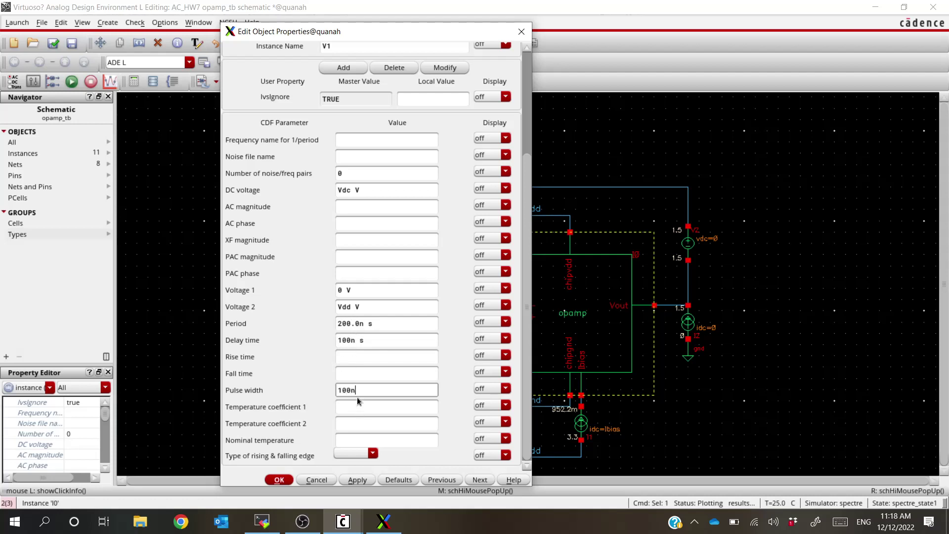
click(354, 420)
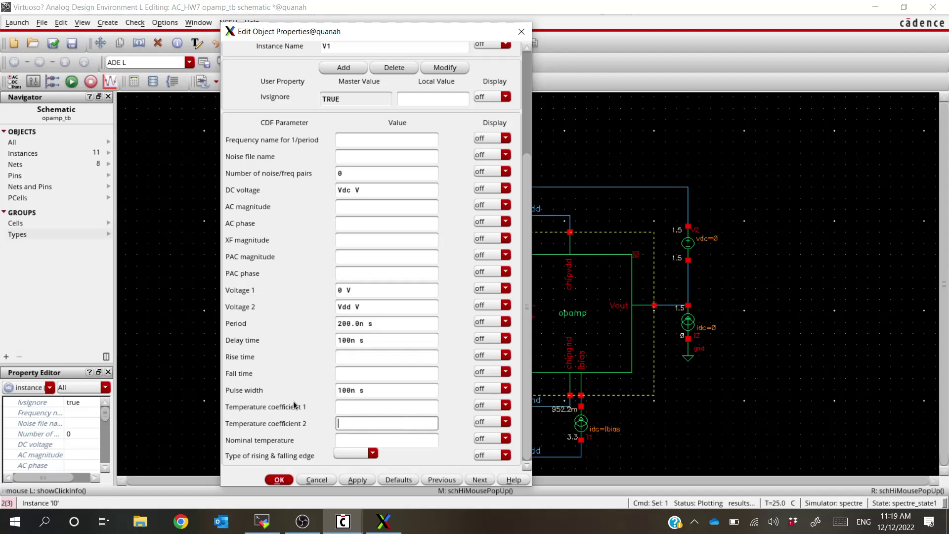
click(357, 480)
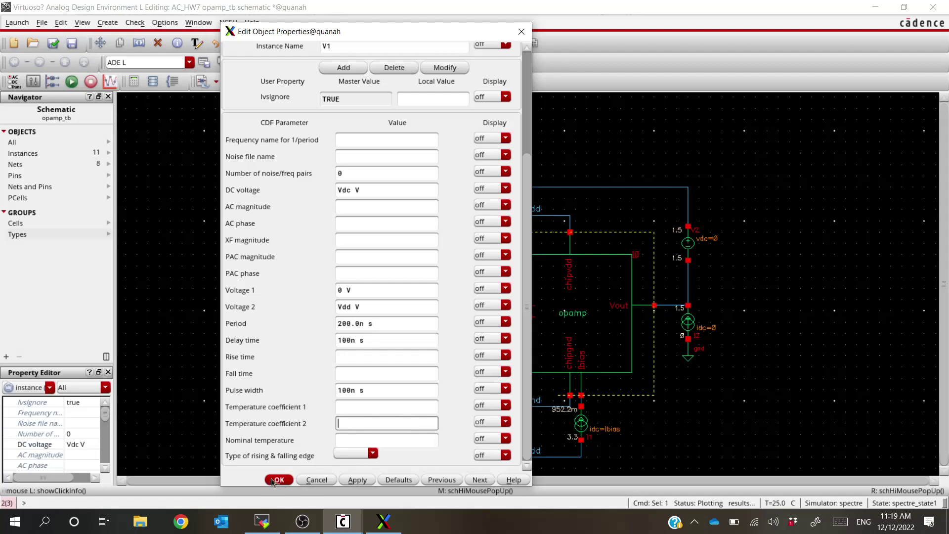
click(278, 480)
click(323, 293)
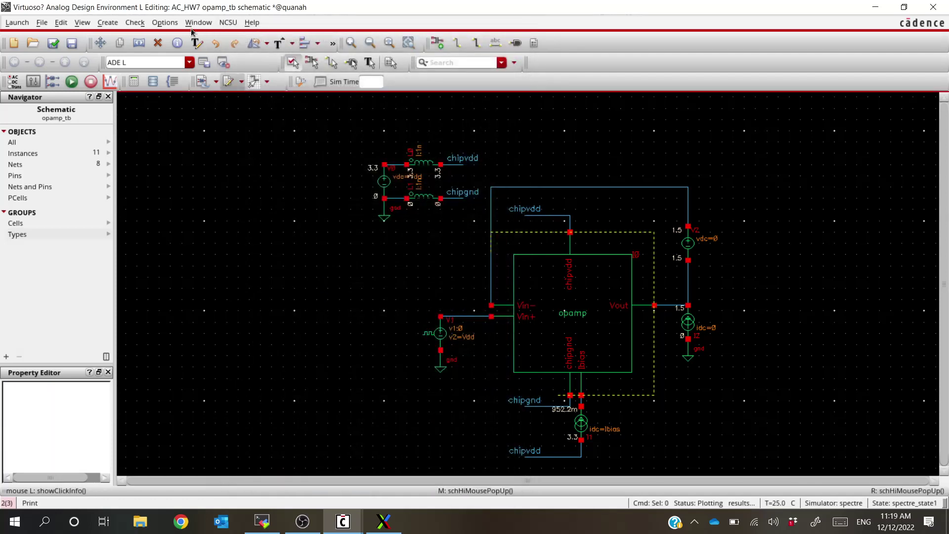
- Check and save the schematic, and run the simulation with its output log brought up
click(52, 44)
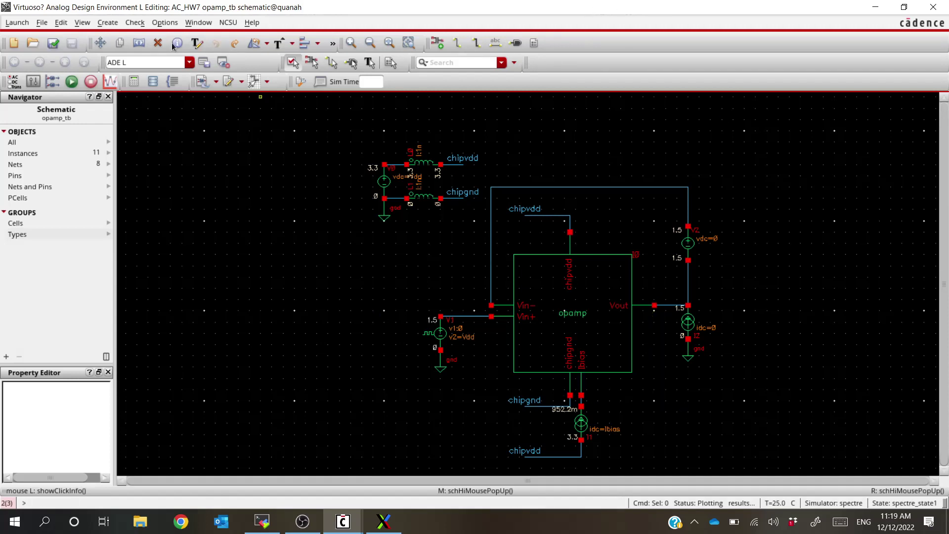
click(69, 80)
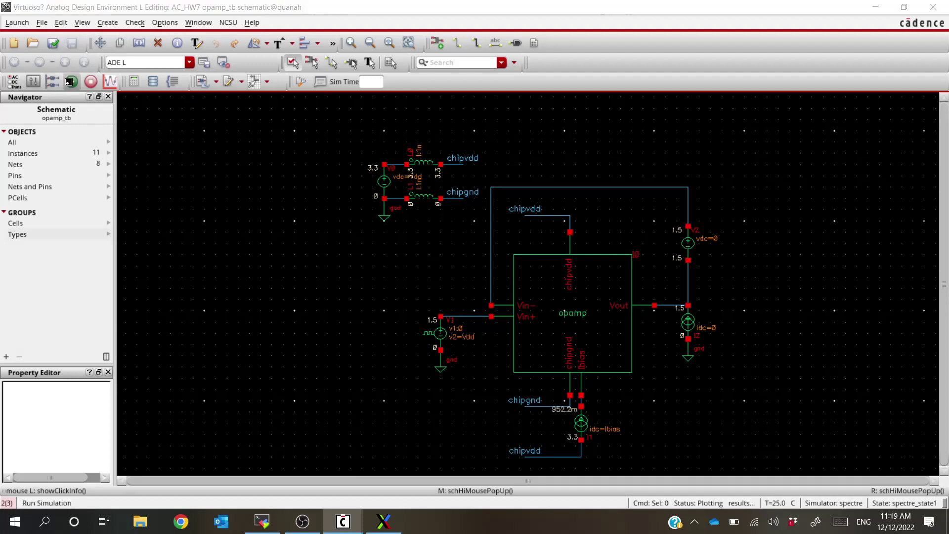
key(alt+Tab)
key(alt+Tab)
key(alt+Tab)
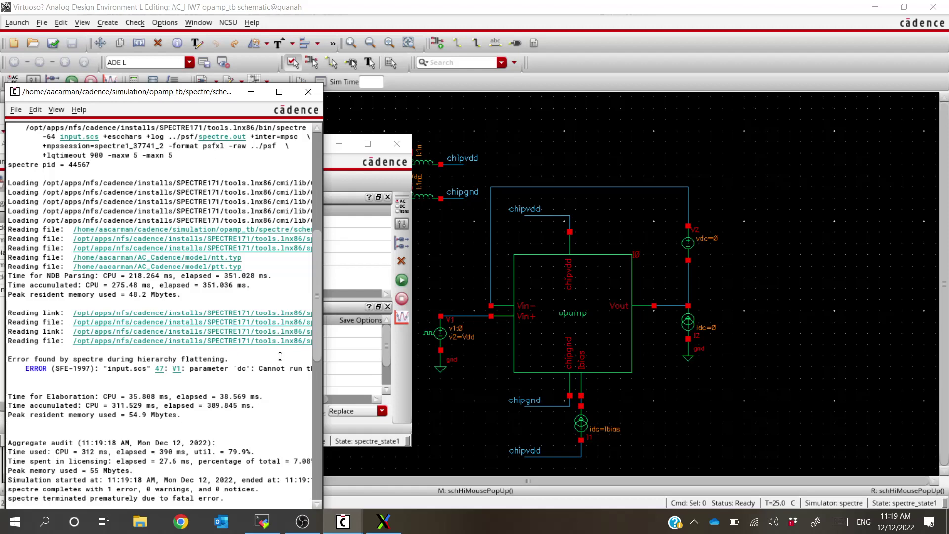
- Examine the error in the Spectre output log and the Vdc entry among the ADE L design variables
drag(322, 417, 438, 417)
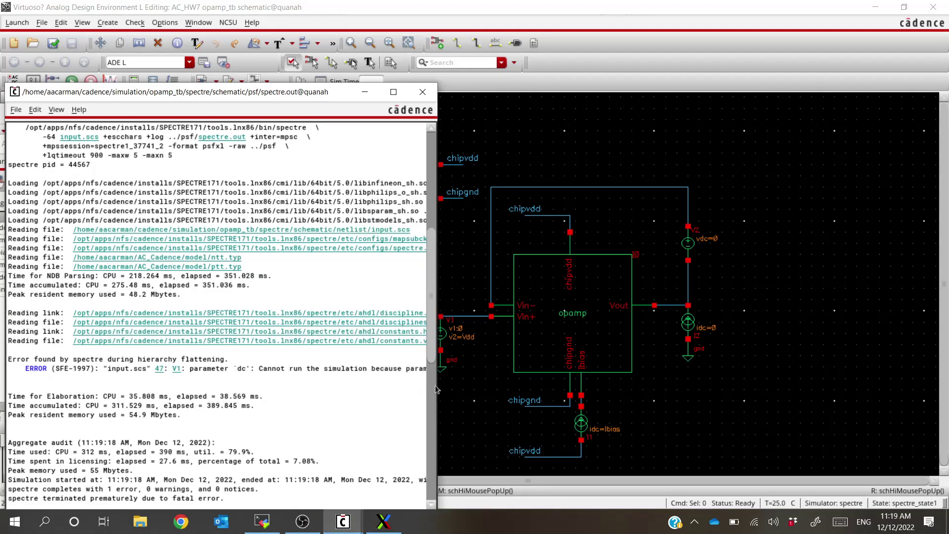
click(365, 92)
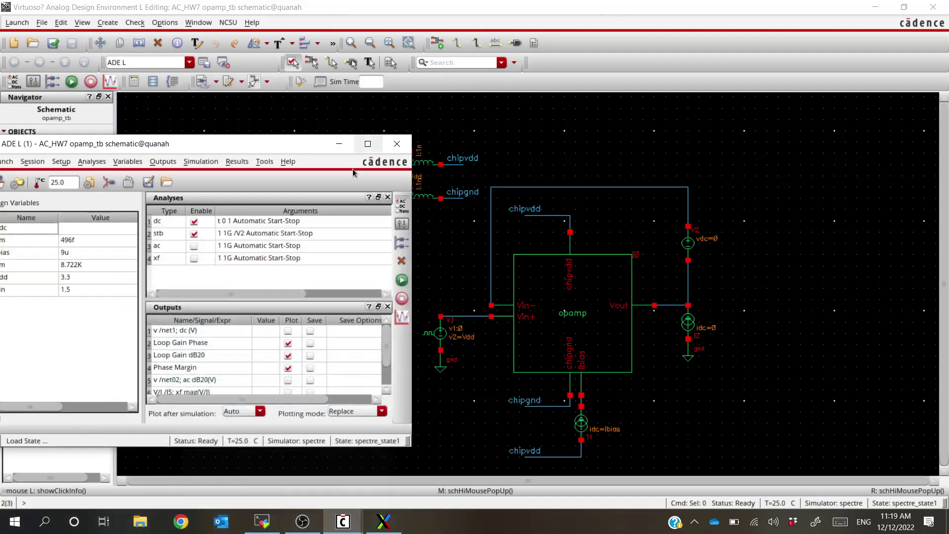
drag(237, 152, 309, 152)
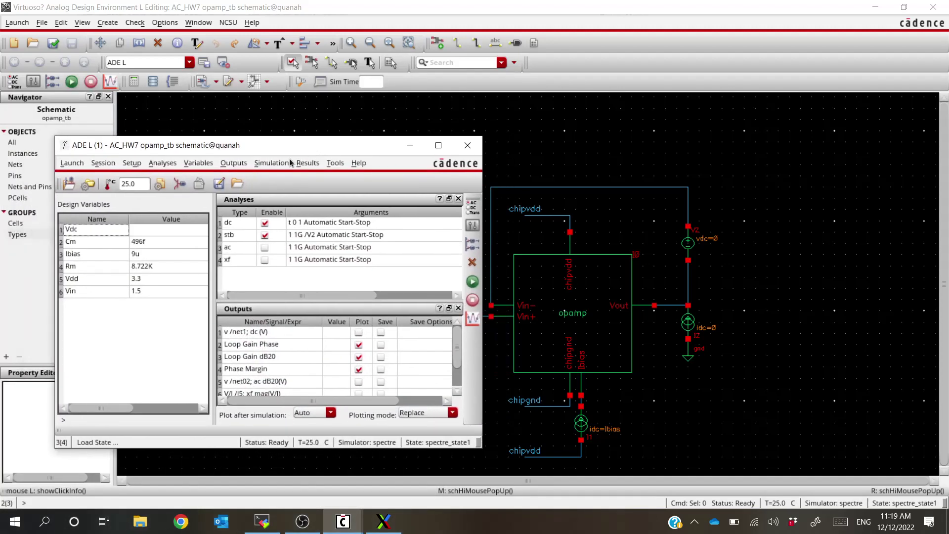
double_click(156, 229)
click(133, 377)
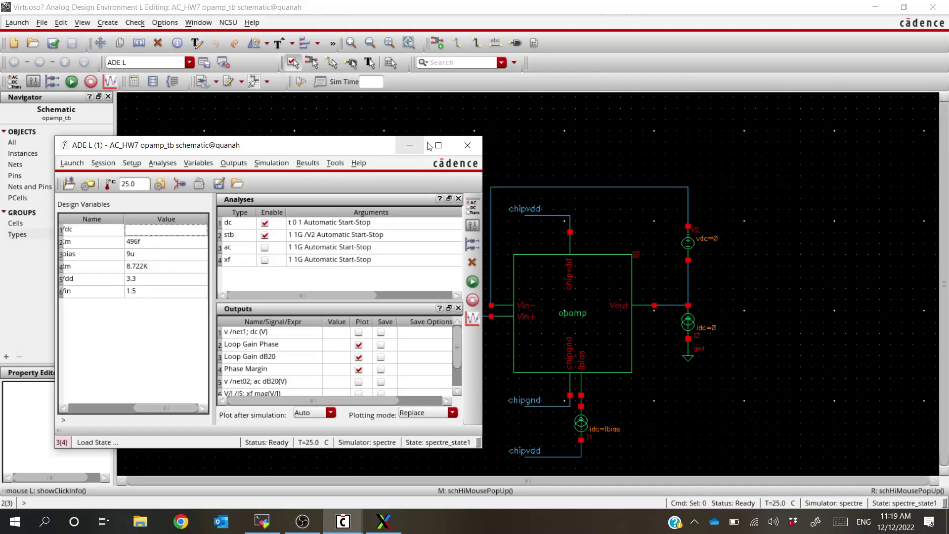
click(410, 145)
- Change the pulse source V1's DC voltage to Vin, and check and save the schematic
double_click(442, 340)
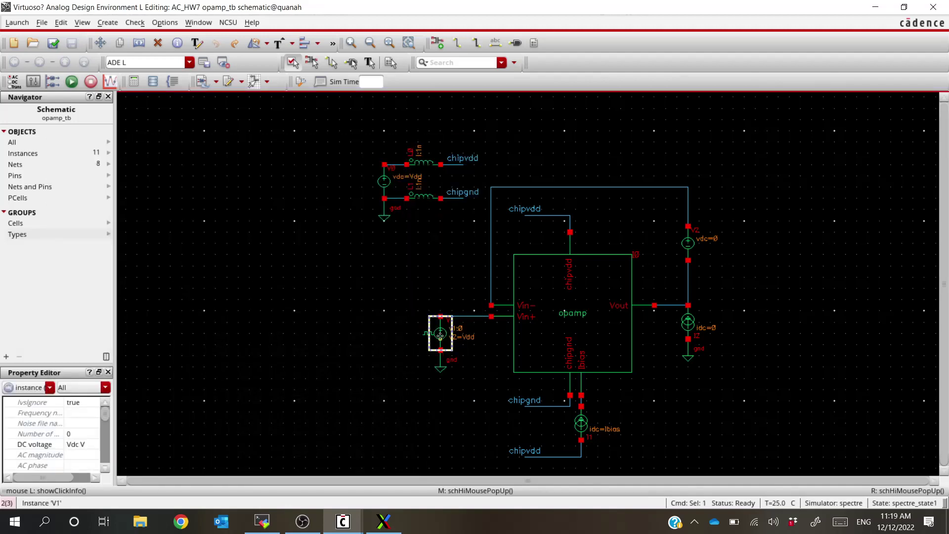
click(350, 189)
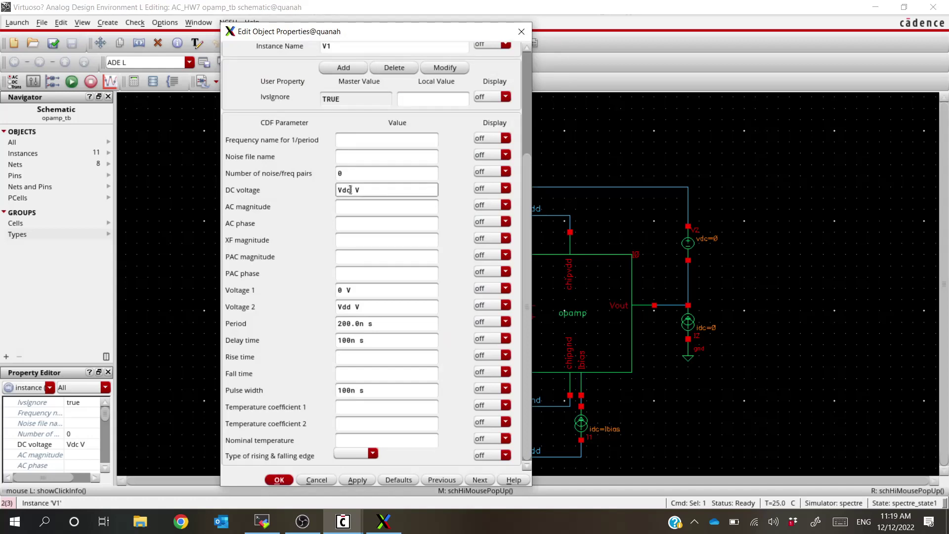
key(BackSpace)
key(BackSpace)
text(in)
key(Return)
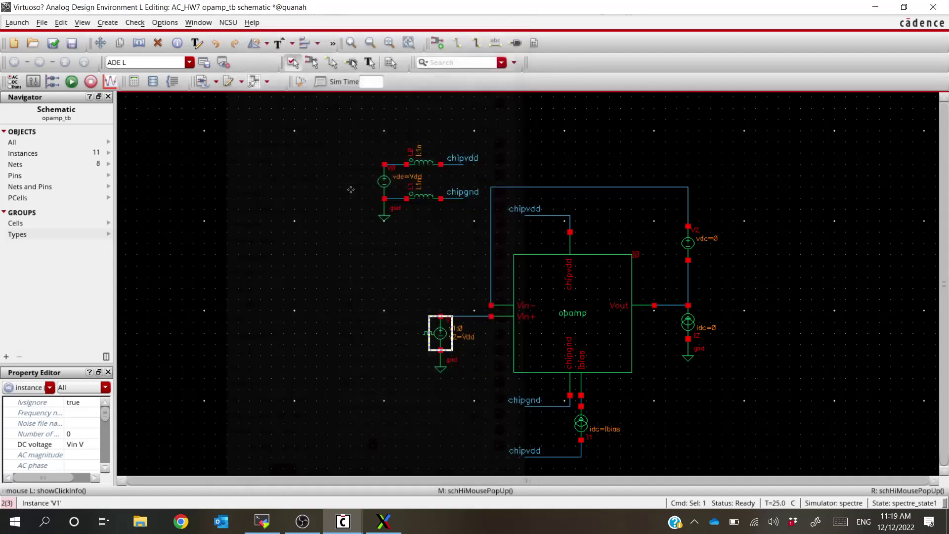
click(57, 43)
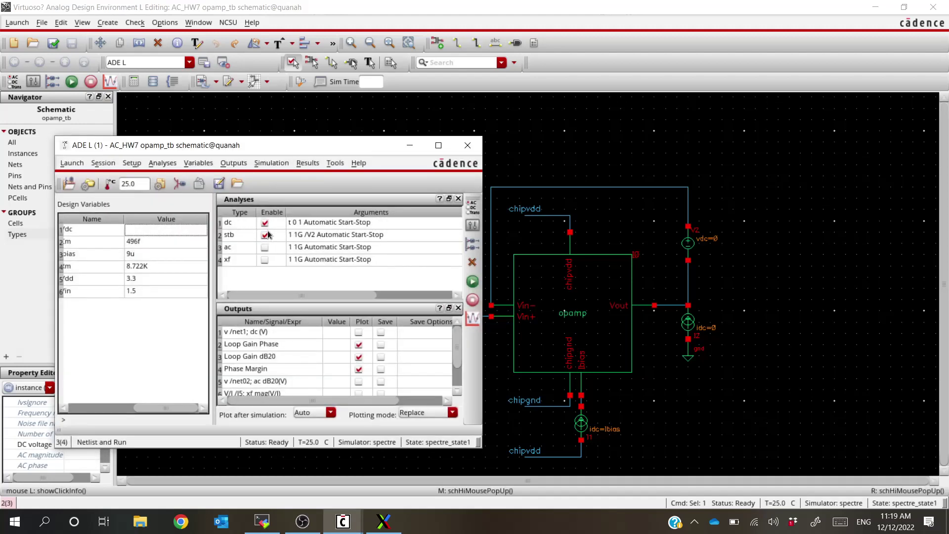
- Disable the stb analysis and try to run the simulation with only the dc analysis enabled
click(264, 235)
click(472, 282)
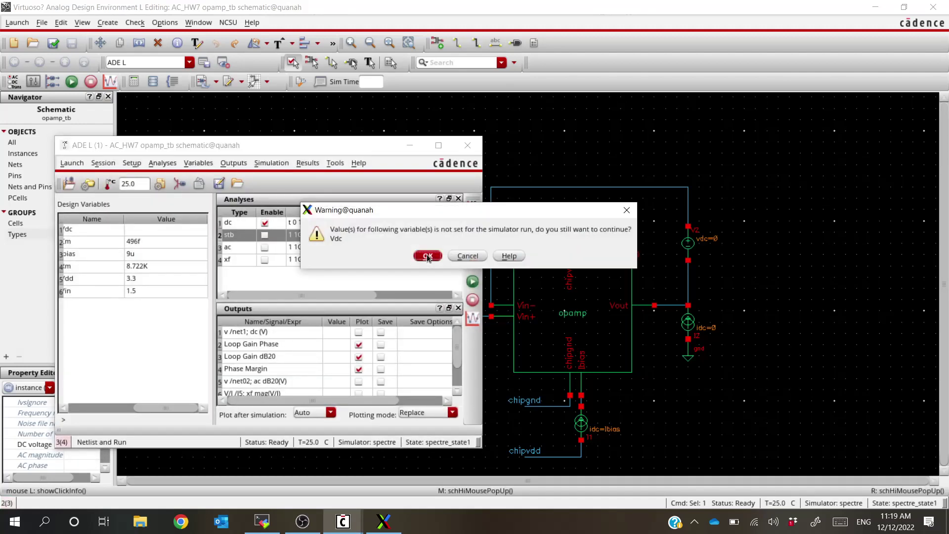
click(467, 256)
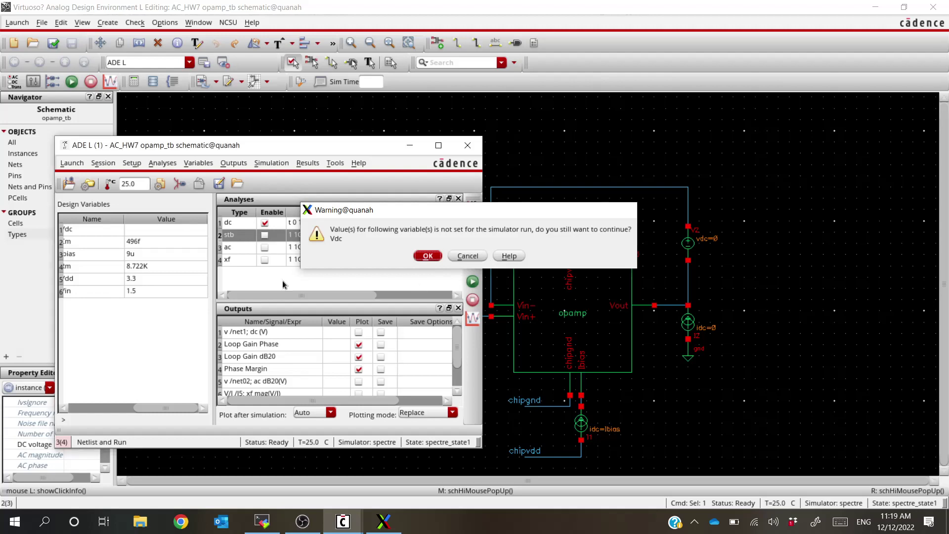
- Delete the Vdc design variable from the ADE L design variables
double_click(145, 229)
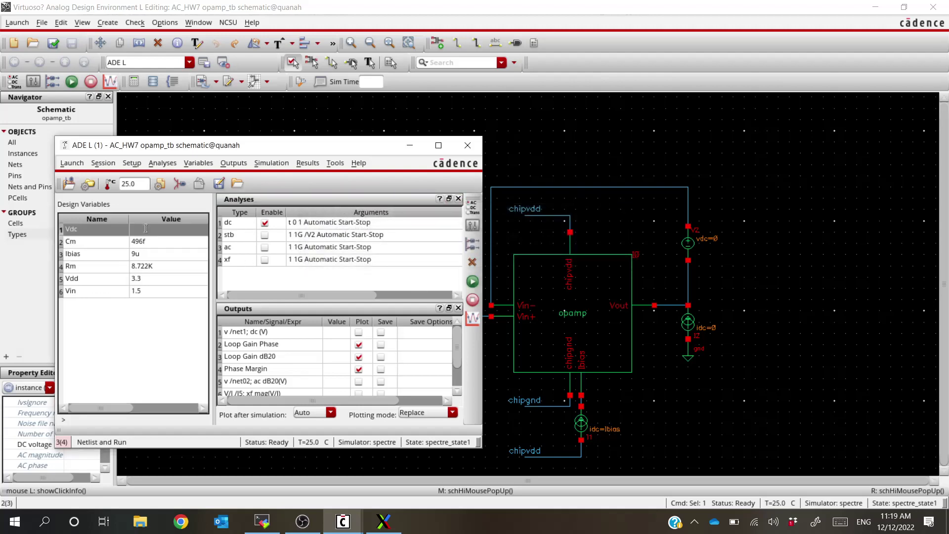
double_click(114, 230)
click(380, 233)
double_click(97, 233)
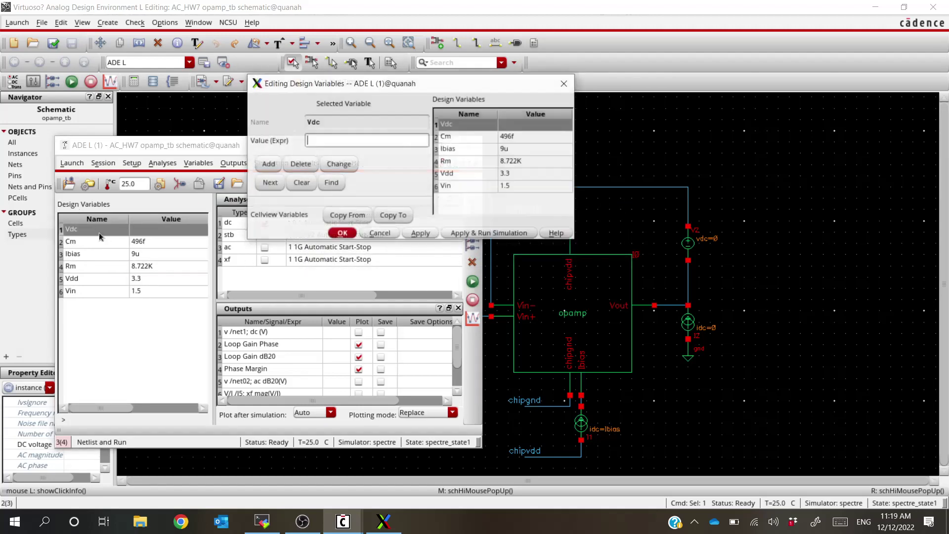
click(302, 165)
click(564, 86)
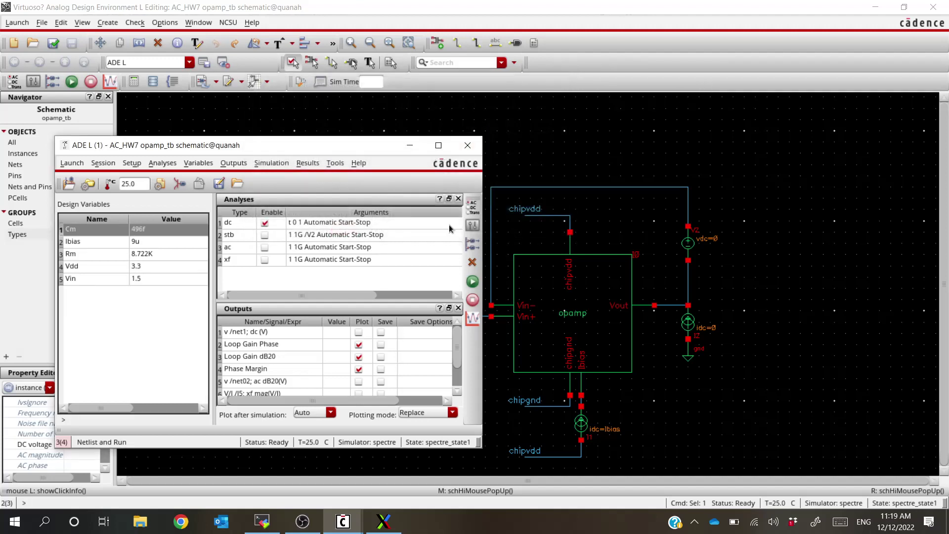
- Run the dc simulation and inspect the annotated node voltages on the testbench schematic
click(473, 281)
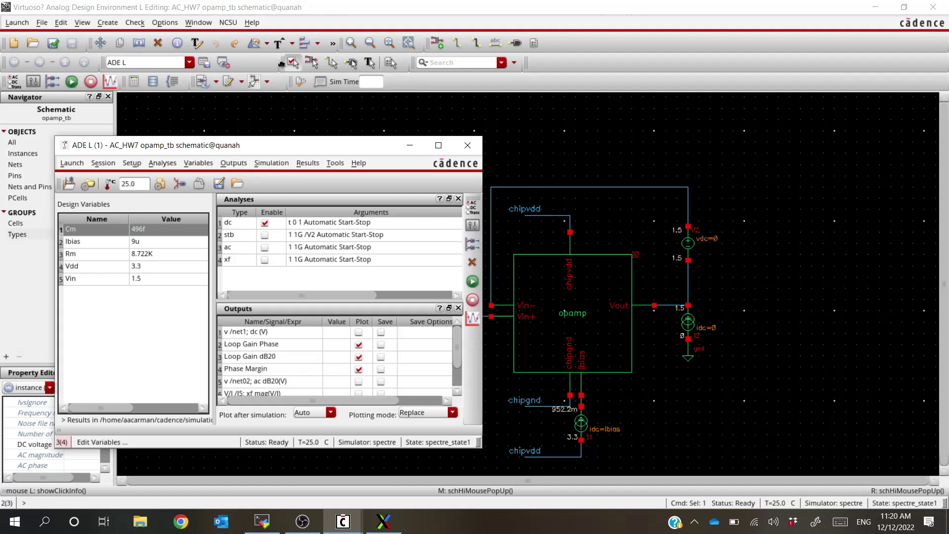
click(665, 5)
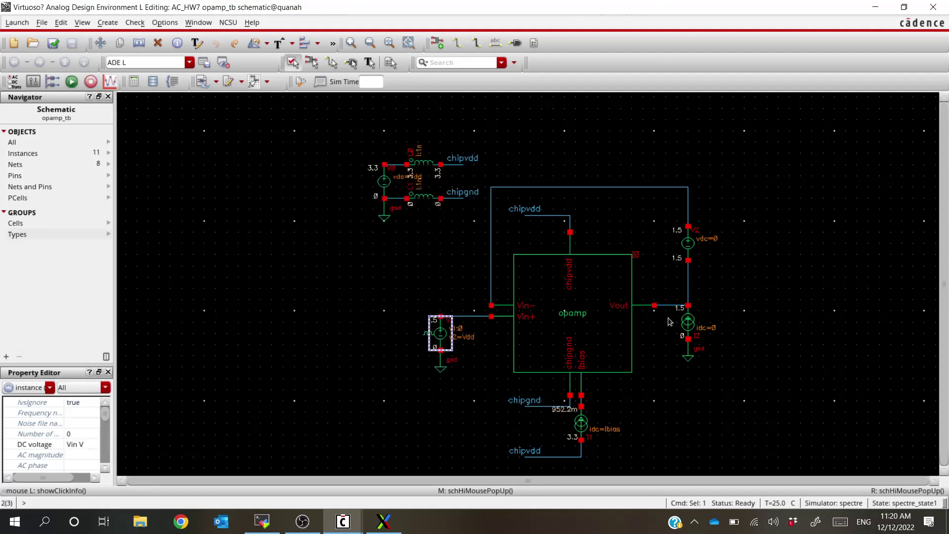
click(381, 392)
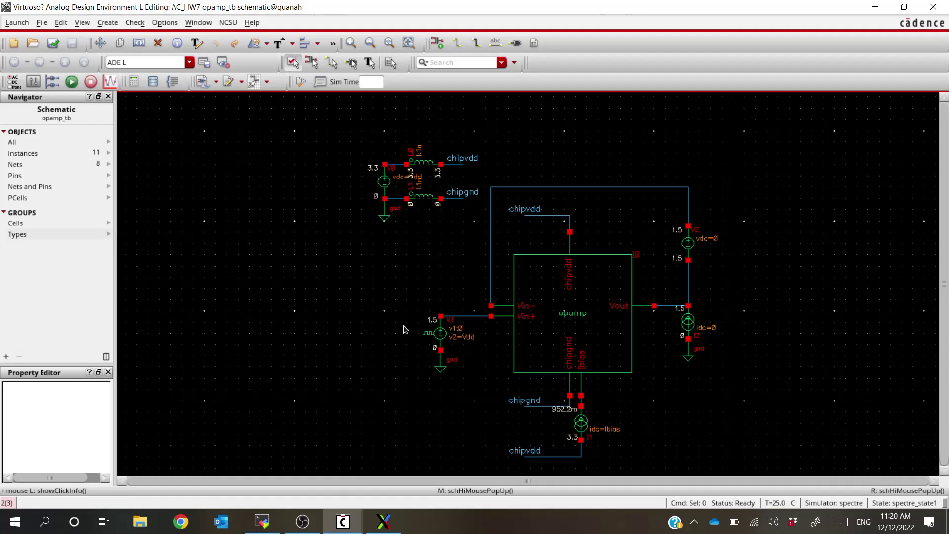
key(alt+Tab)
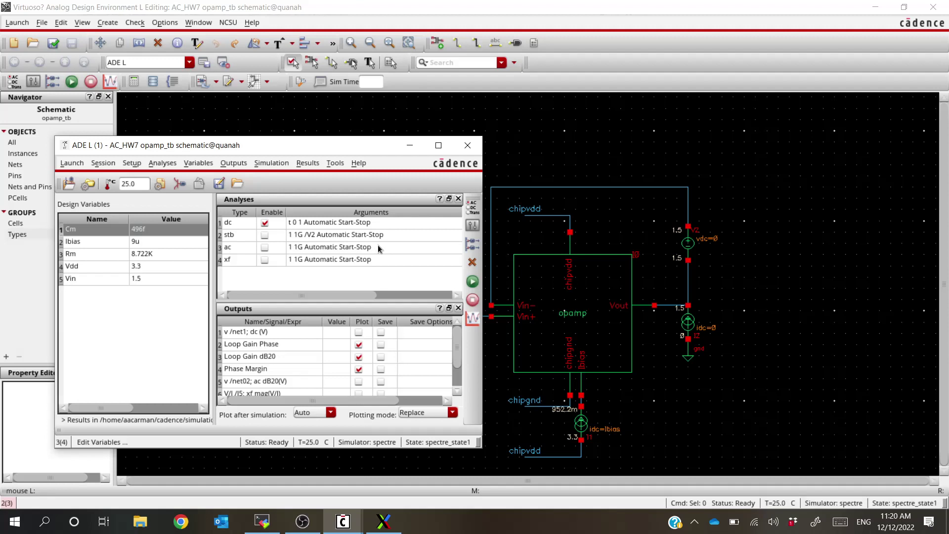
- Try to add a transient analysis with a stop time of 400n
click(476, 210)
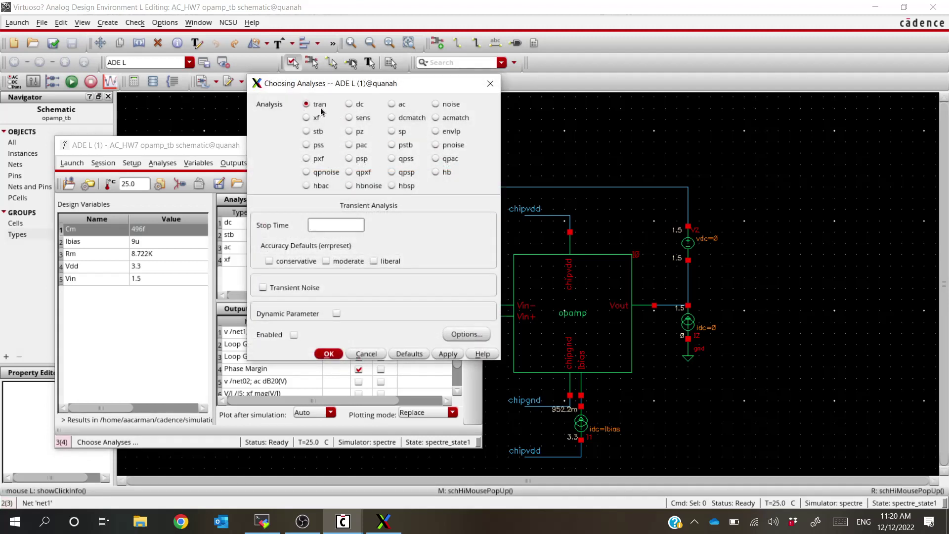
alt+drag(321, 112, 304, 80)
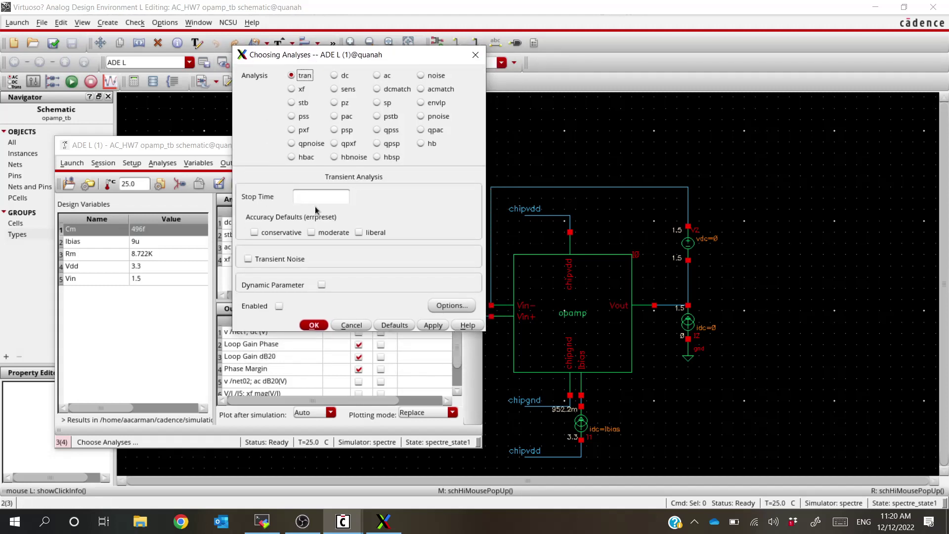
drag(394, 64, 290, 132)
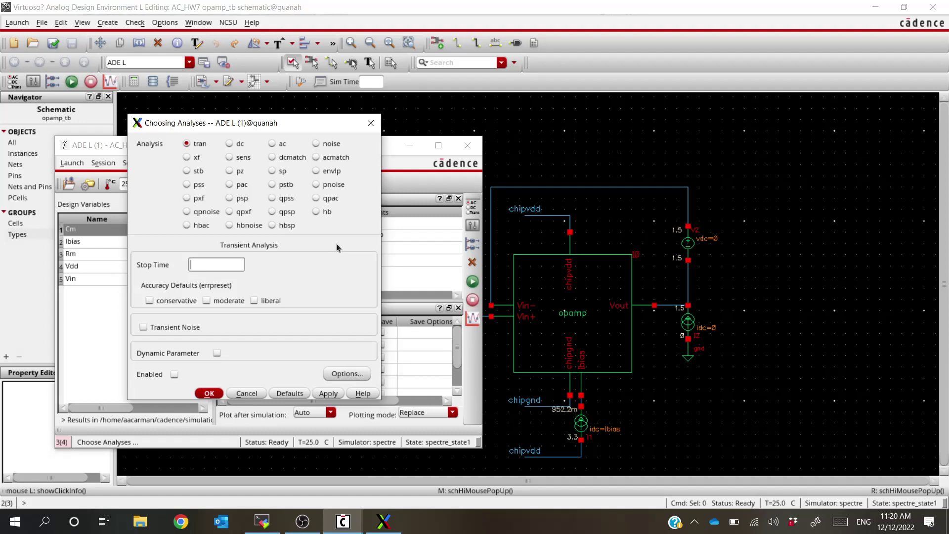
text(400n)
click(209, 393)
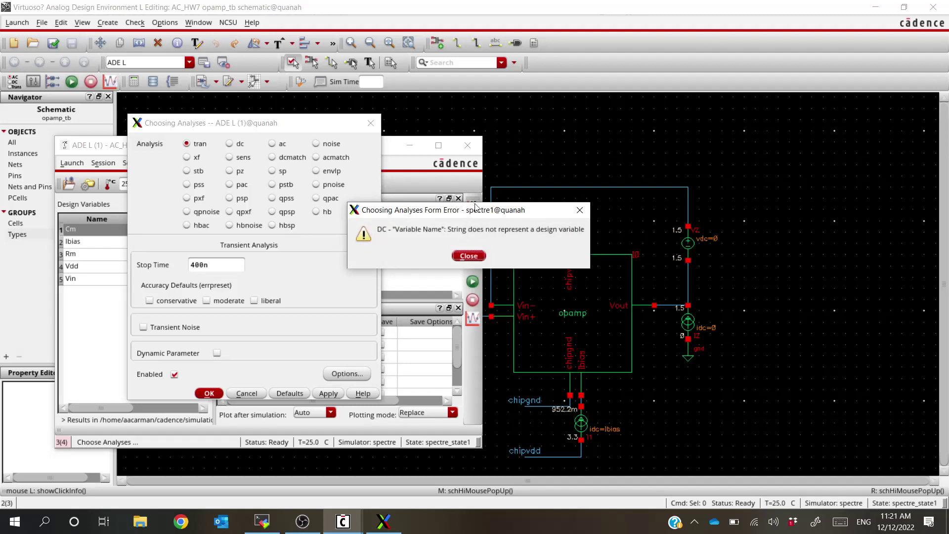
drag(470, 212, 491, 184)
click(489, 227)
- Try to apply the transient analysis with a stop time of 0.4u, and close the analysis setup with it disabled
drag(226, 123, 301, 101)
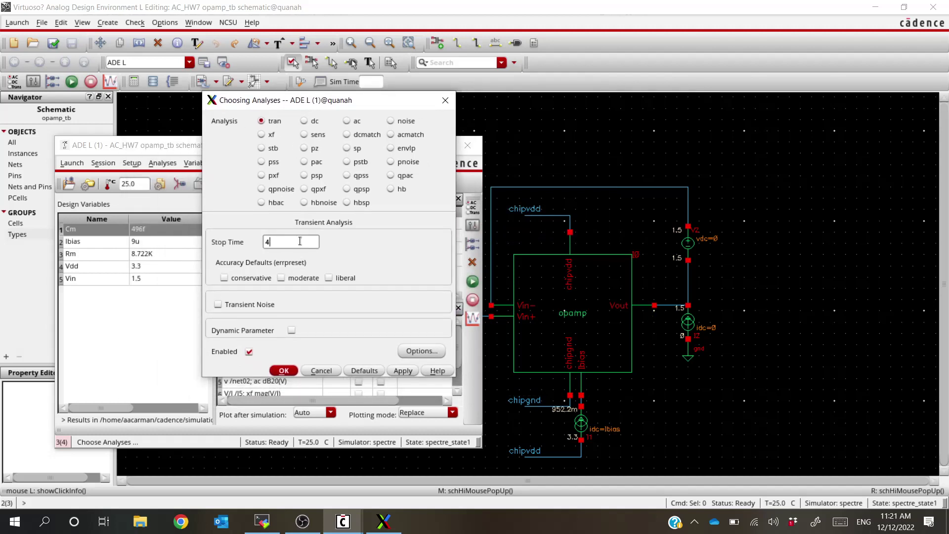
key(Tab)
click(398, 371)
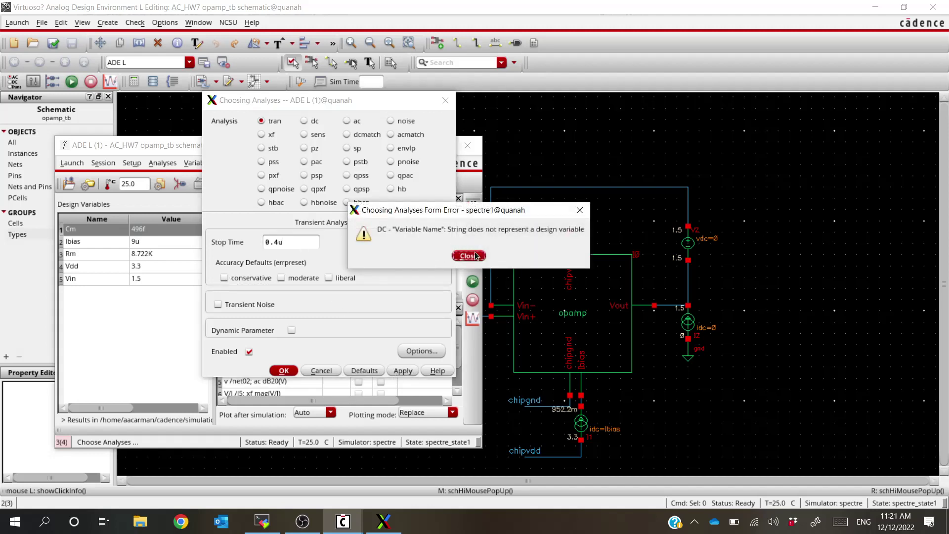
click(479, 256)
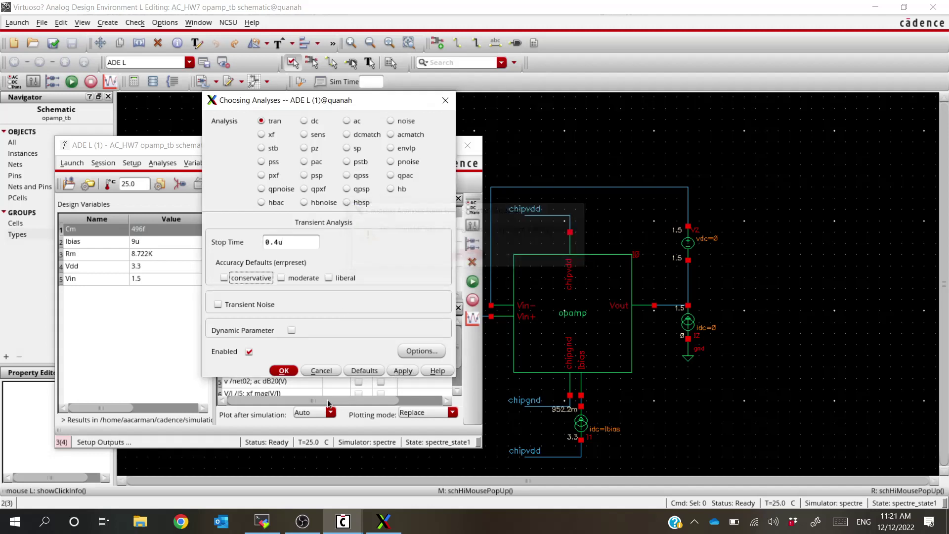
click(249, 352)
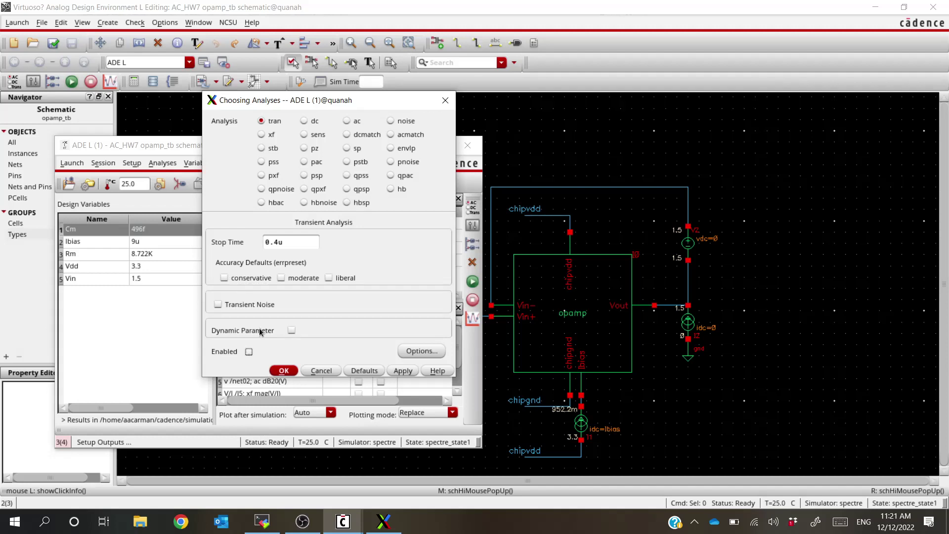
drag(340, 108, 632, 137)
click(555, 398)
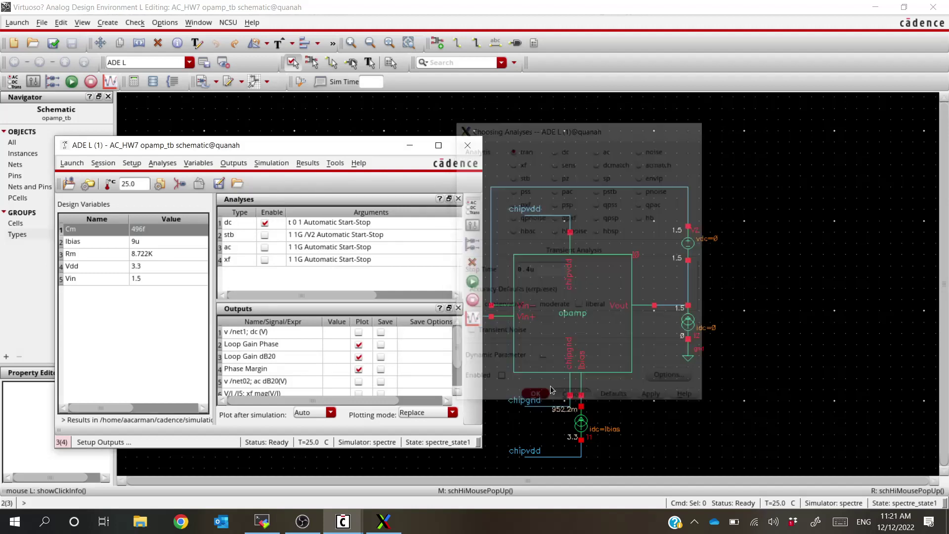
- Add a transient analysis with a stop time of 400n while the dc analysis is temporarily disabled
click(267, 224)
click(472, 204)
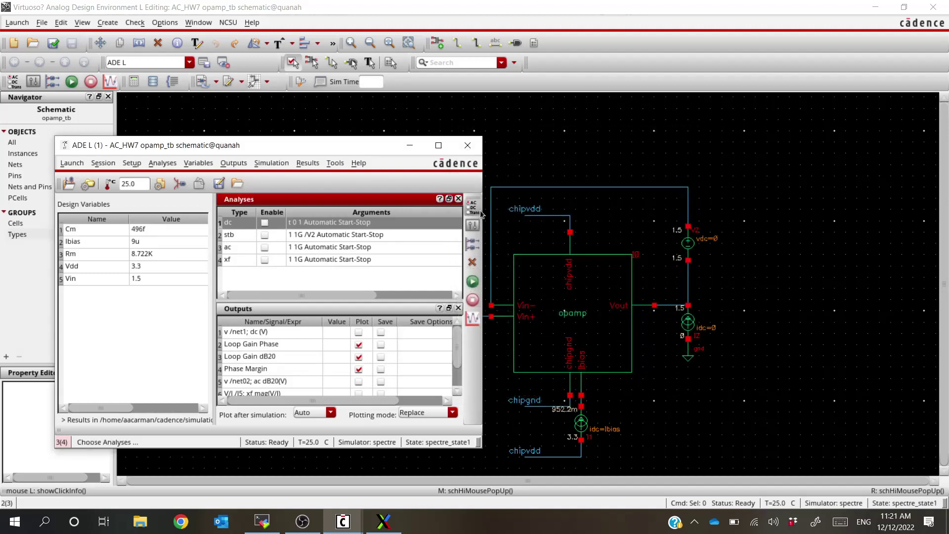
click(513, 149)
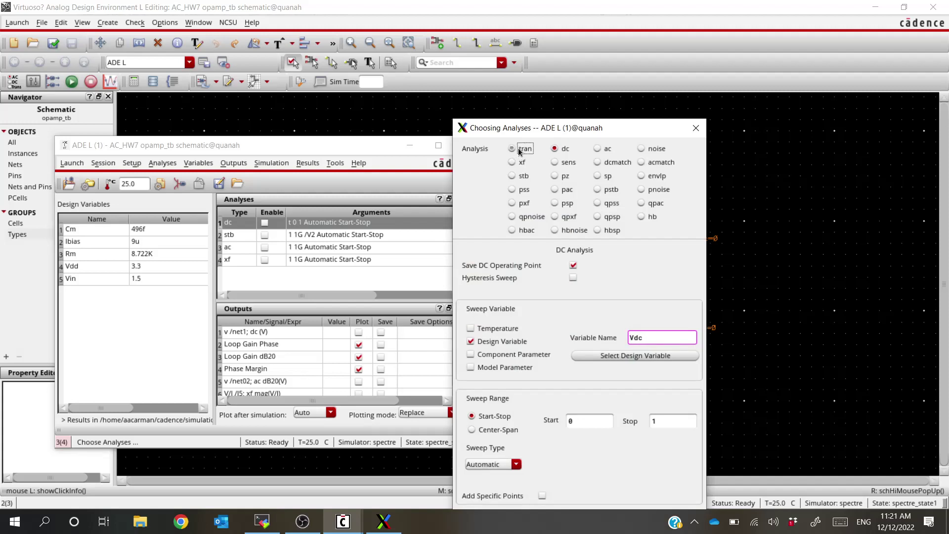
click(531, 267)
text(400n)
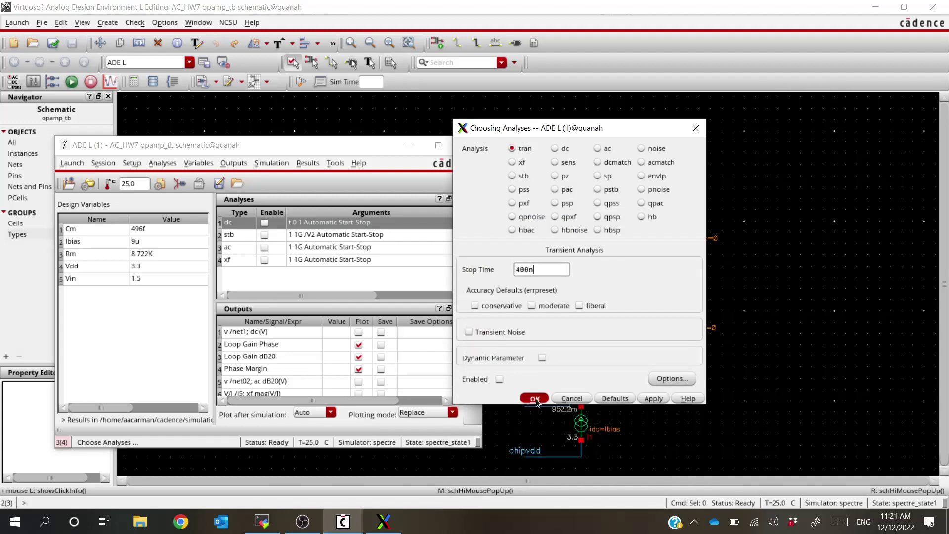
click(534, 397)
click(265, 223)
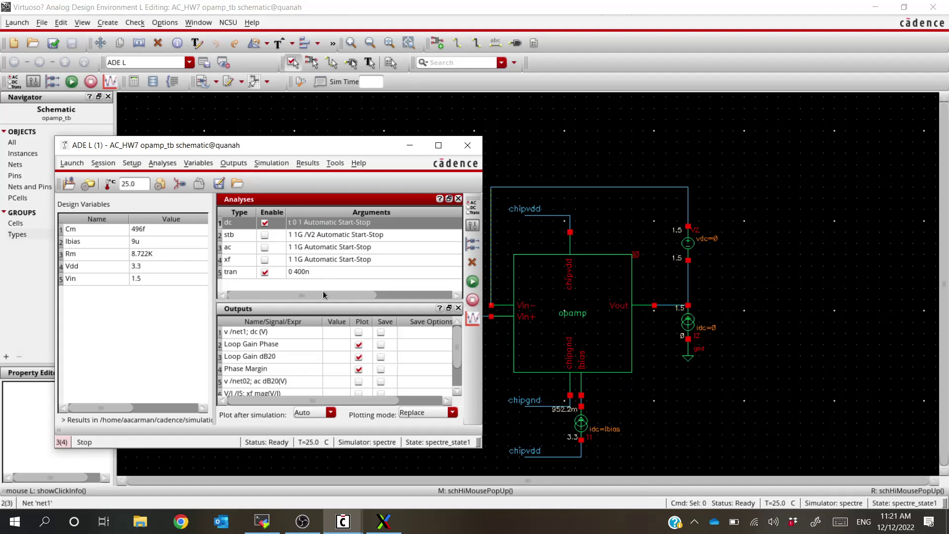
- Open the Direct Plot main form for the simulation results and move the waveform window aside
click(264, 381)
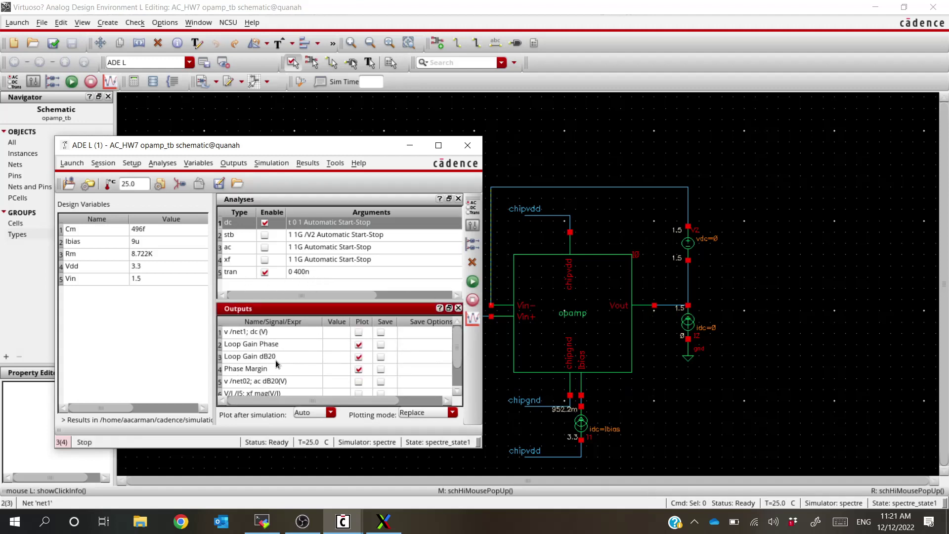
click(308, 164)
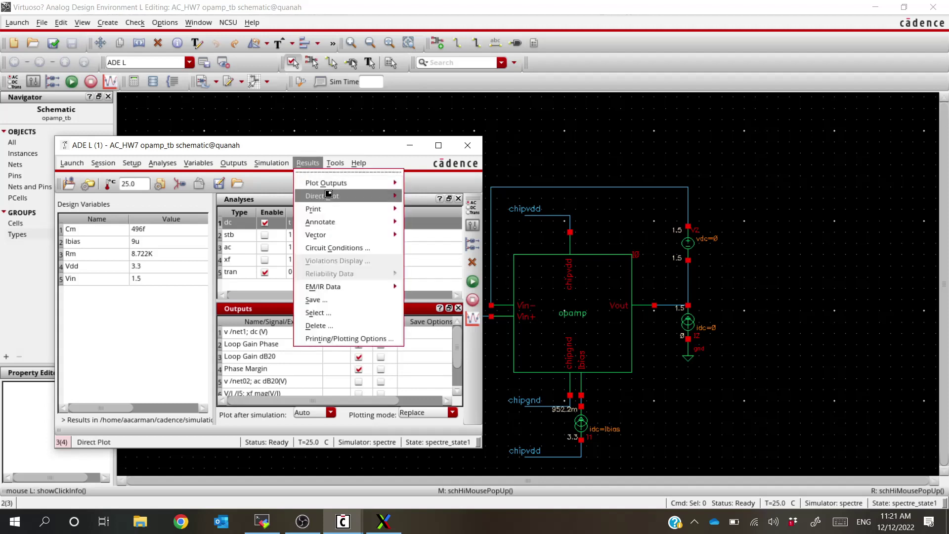
mouse_move(329, 196)
click(445, 204)
click(434, 256)
drag(447, 139, 320, 20)
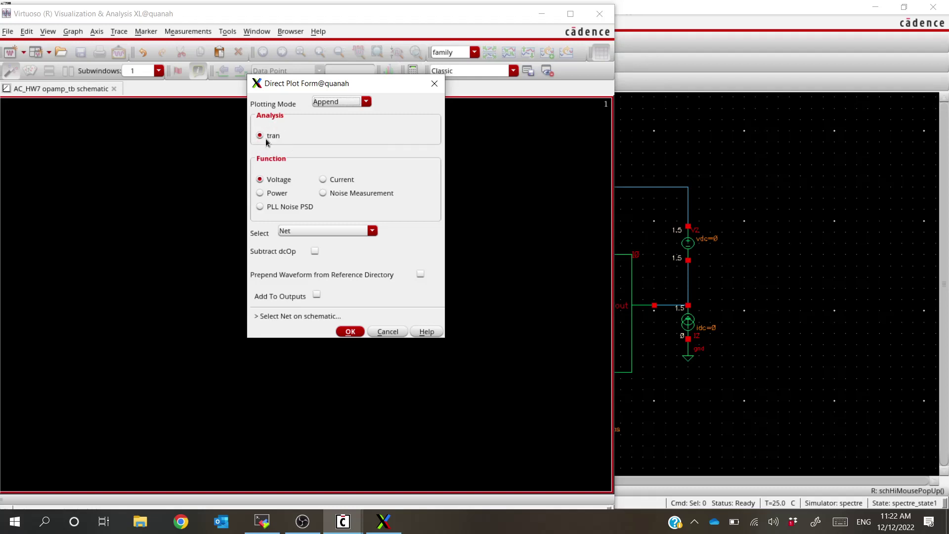
- Plot the transient voltages of the op-amp's Vin+ input net and Vout net with Add To Outputs enabled
click(274, 181)
click(317, 295)
click(668, 16)
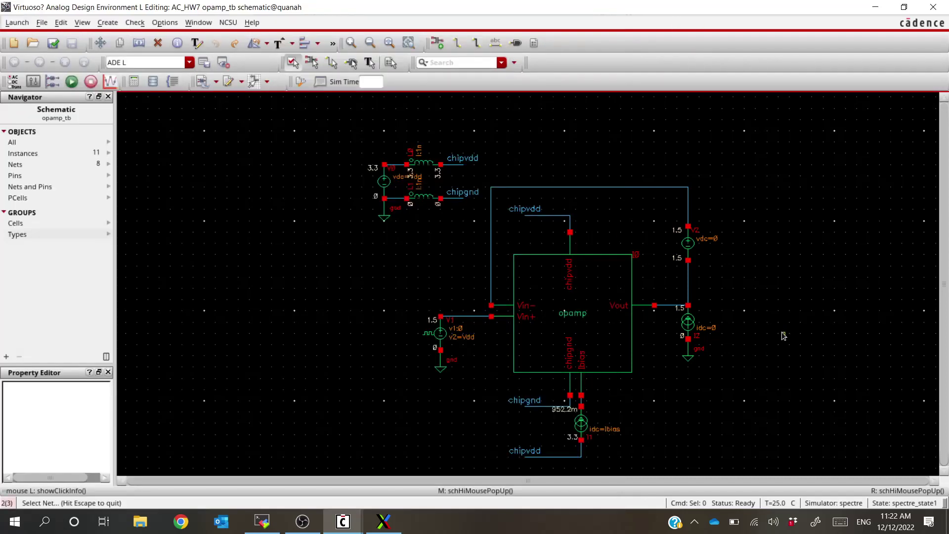
click(469, 317)
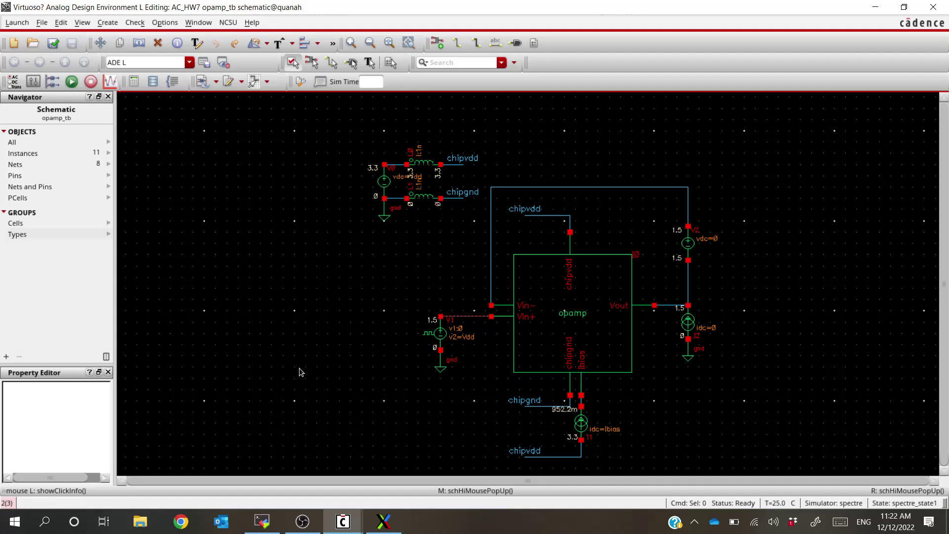
key(alt+Tab)
key(alt+Tab)
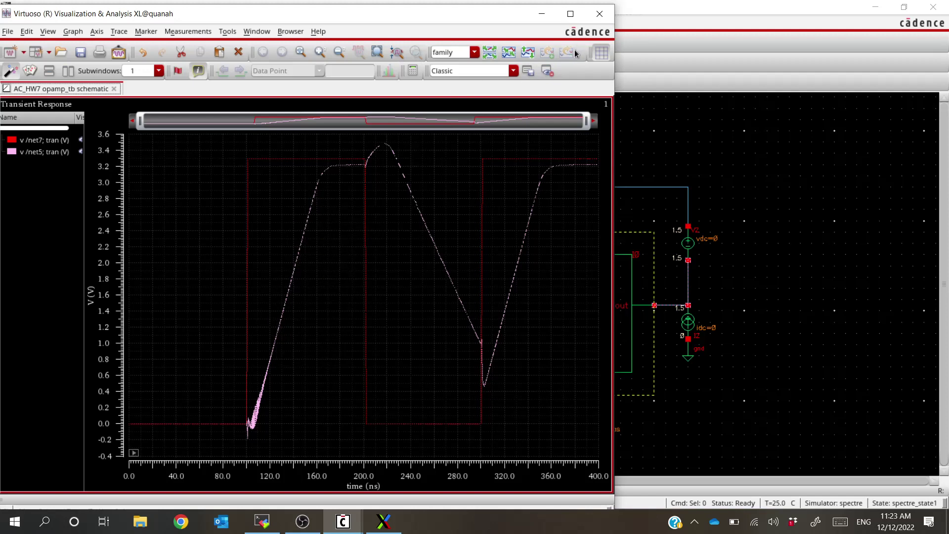
click(604, 15)
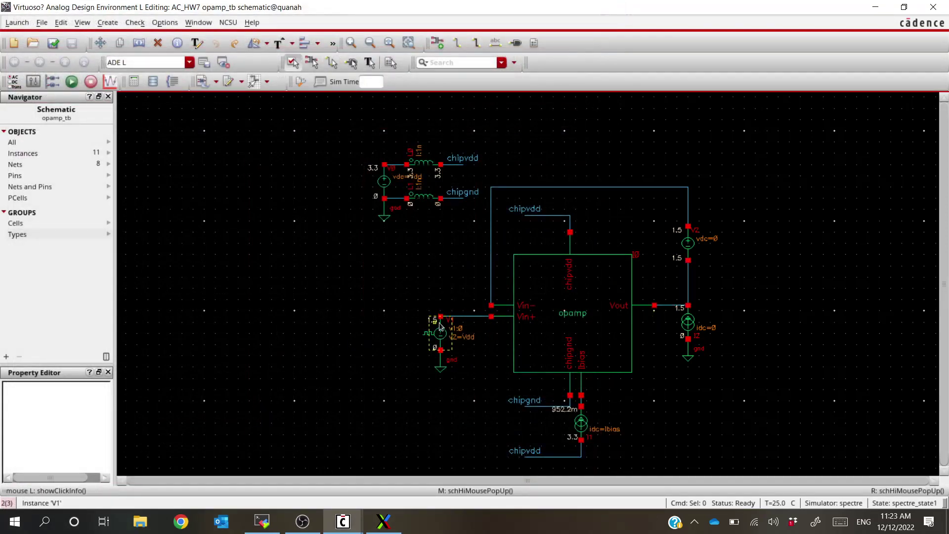
- Set the pulse source V1's period to 400n s, delay time to 200n s and pulse width to 200n s
double_click(442, 337)
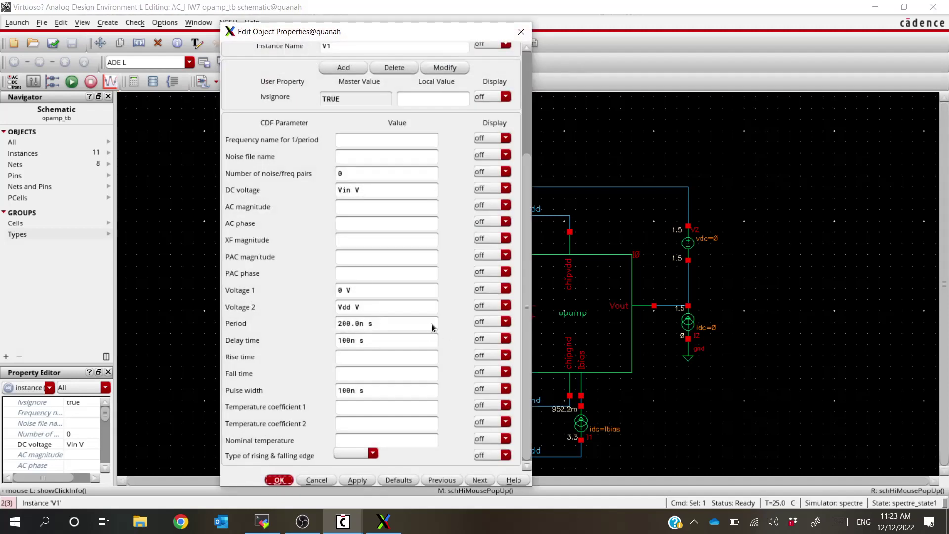
drag(361, 322, 350, 323)
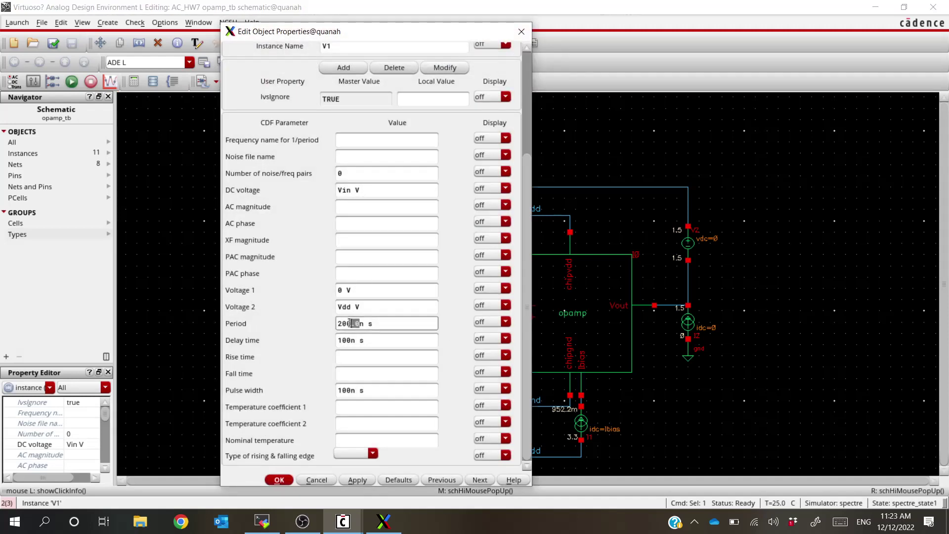
click(341, 324)
click(343, 341)
click(345, 390)
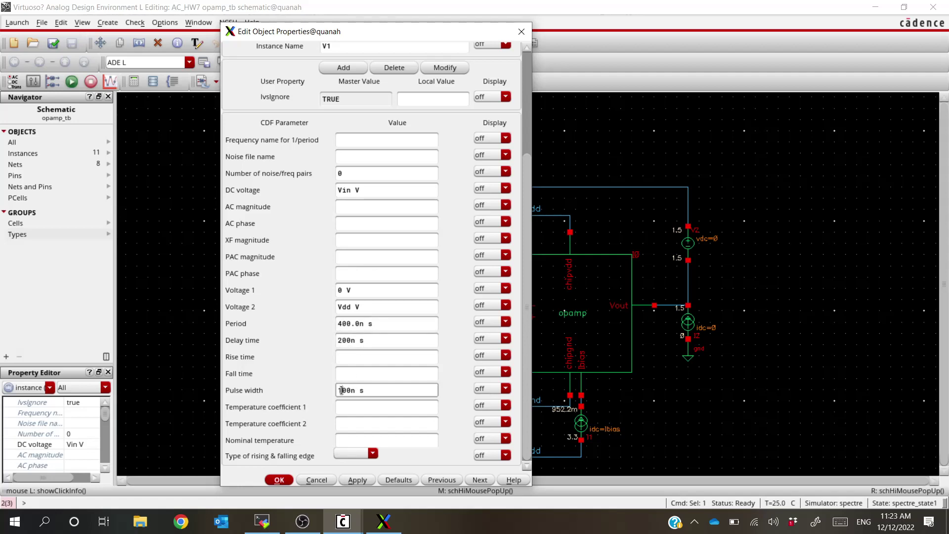
key(BackSpace)
text(2)
click(351, 481)
click(289, 480)
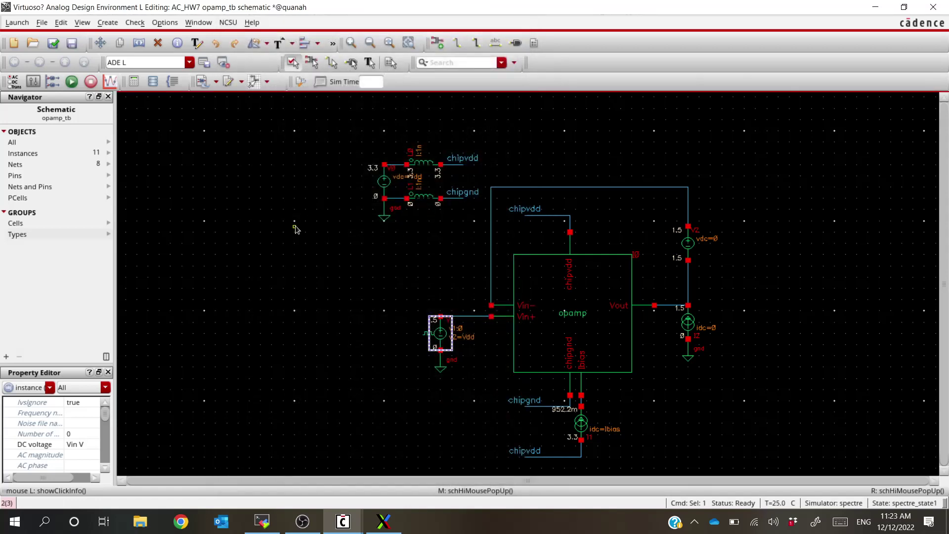
key(alt+Tab)
double_click(320, 275)
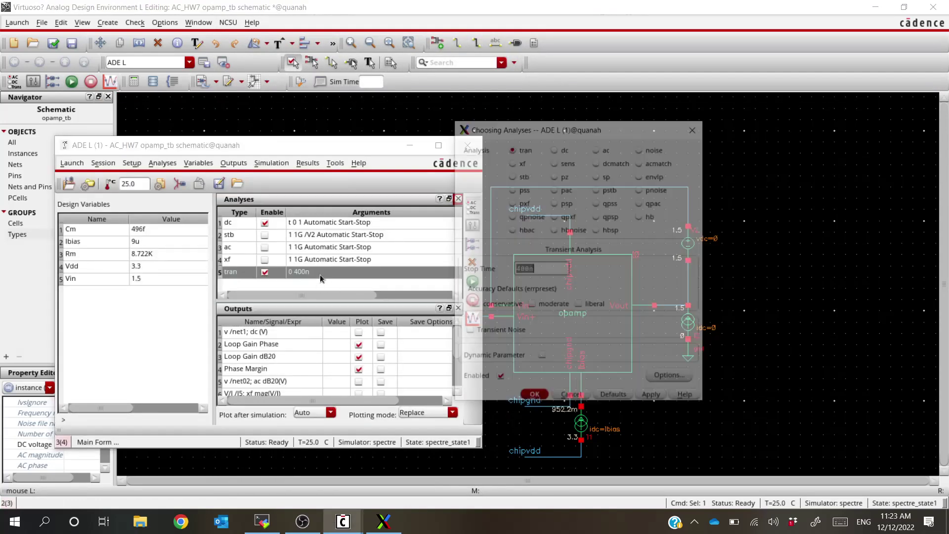
key(Escape)
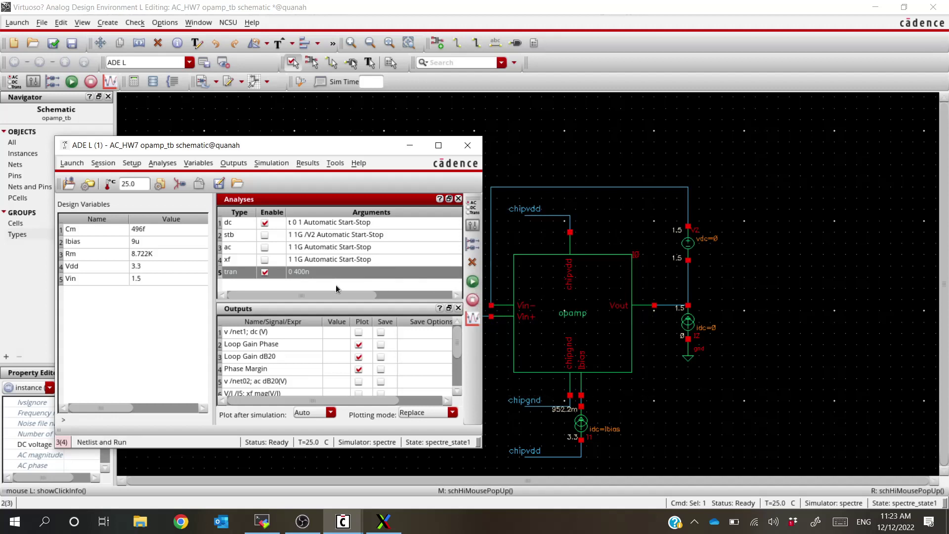
- Try to rerun the simulation, and check and save the schematic with the modified pulse source
click(473, 283)
key(alt+Tab)
click(53, 43)
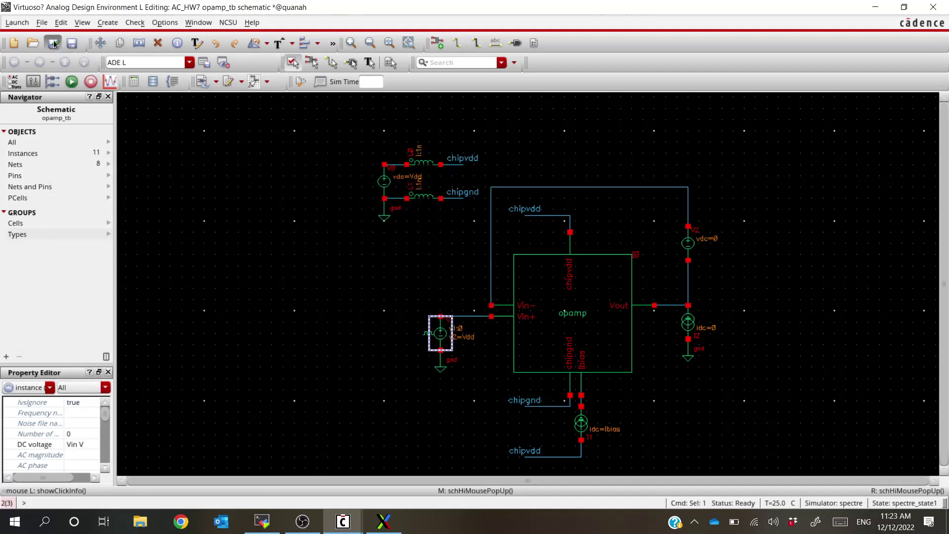
key(alt+Tab)
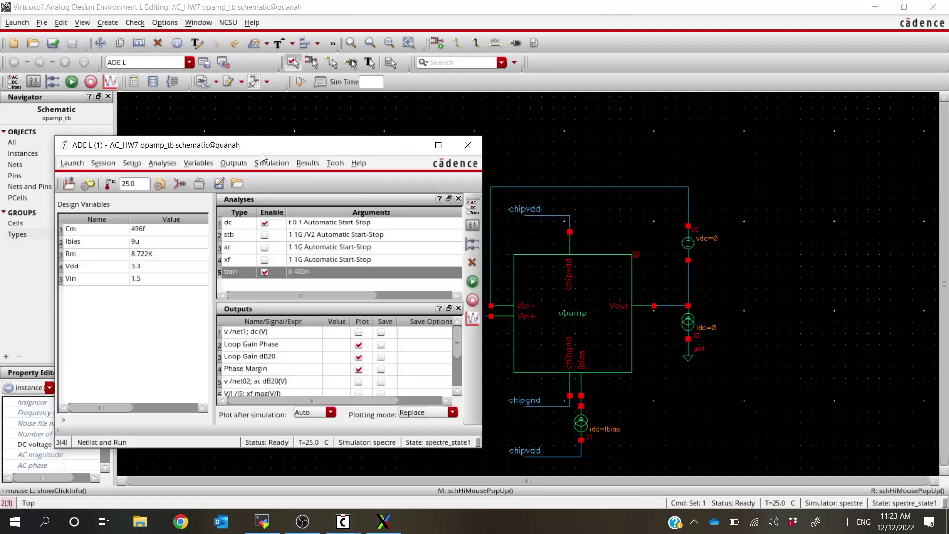
- Rerun the simulation with the modified pulse source and reposition the waveform window so the whole plot is visible
click(472, 282)
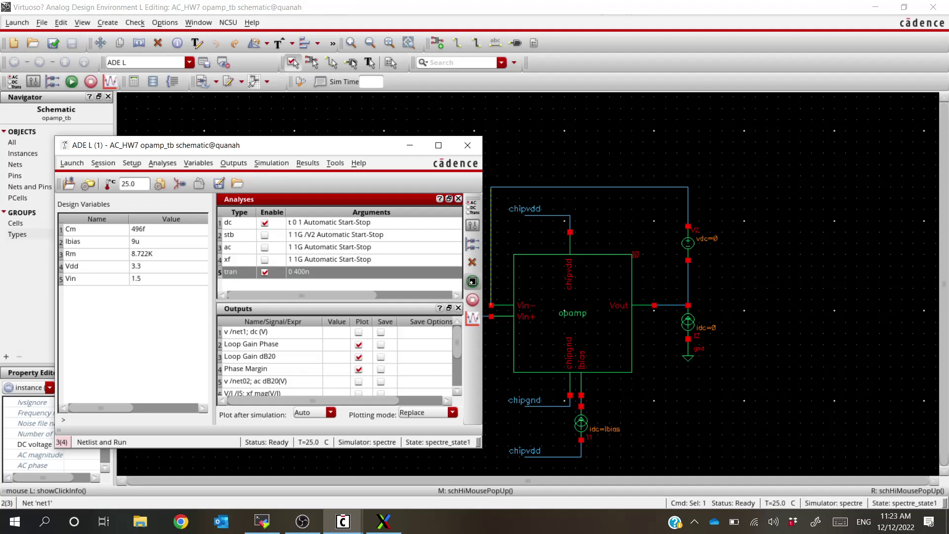
click(472, 282)
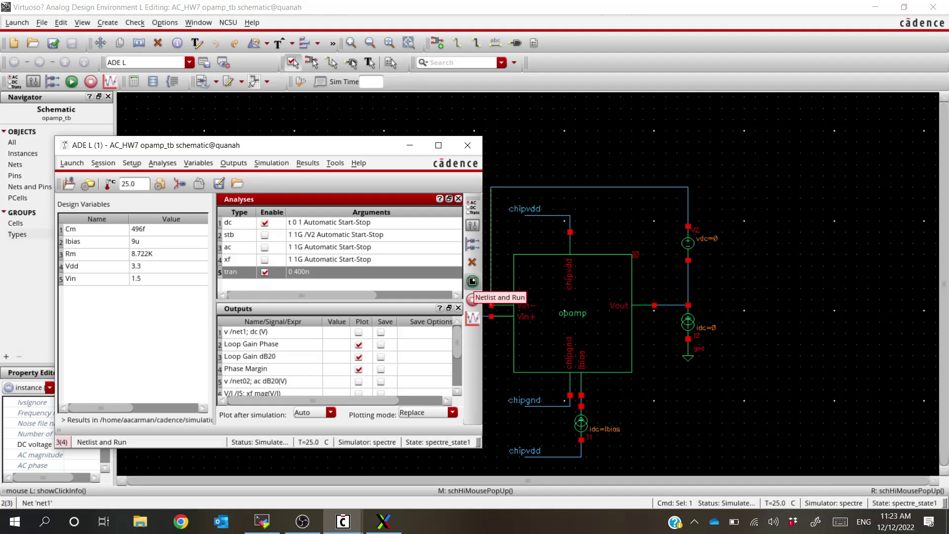
key(Return)
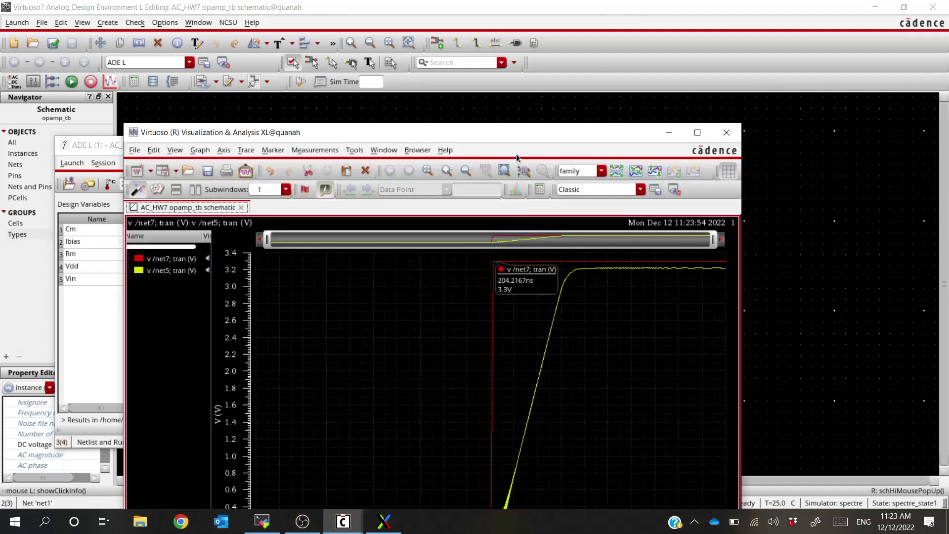
drag(510, 133, 450, 40)
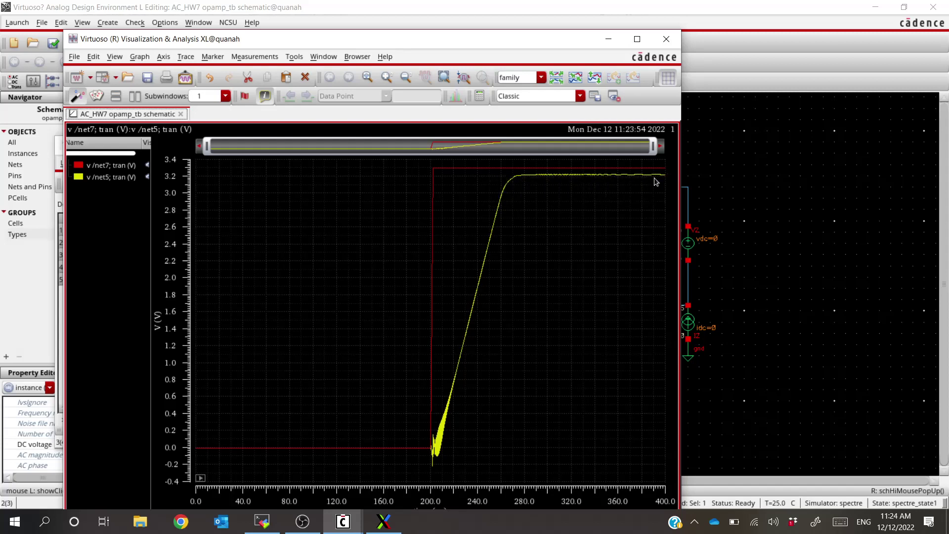
- Place two markers on the output's rising slope, at about 258 ns and 222 ns, with their labels clear of the trace
mouse_move(606, 177)
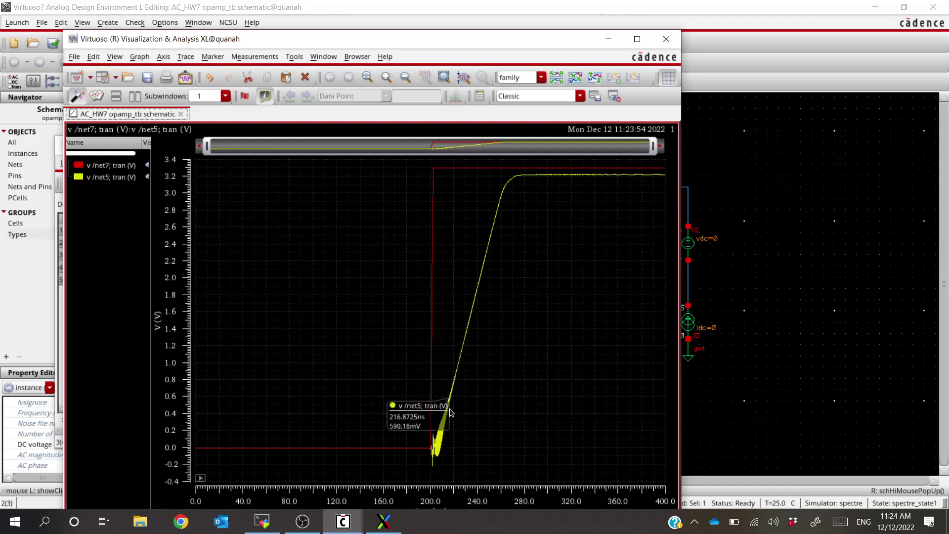
mouse_move(442, 418)
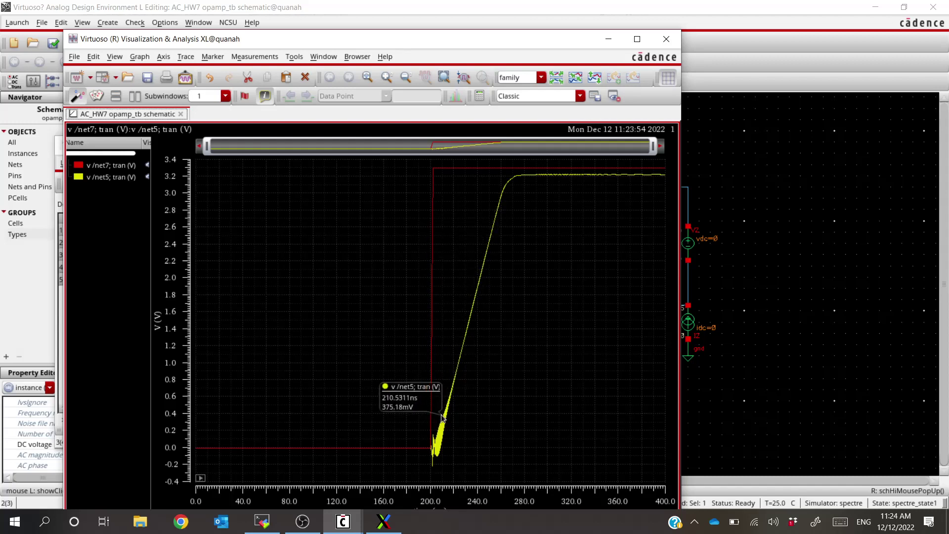
click(499, 209)
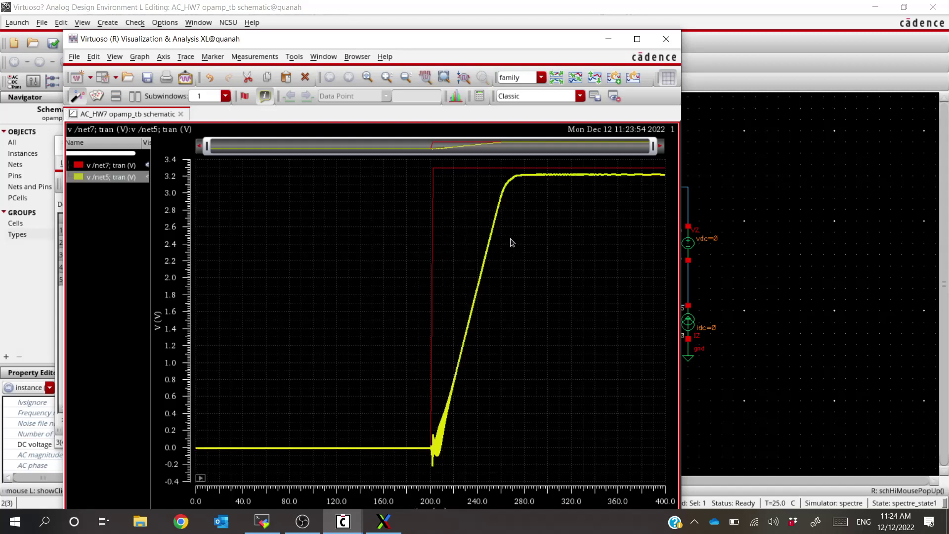
key(m)
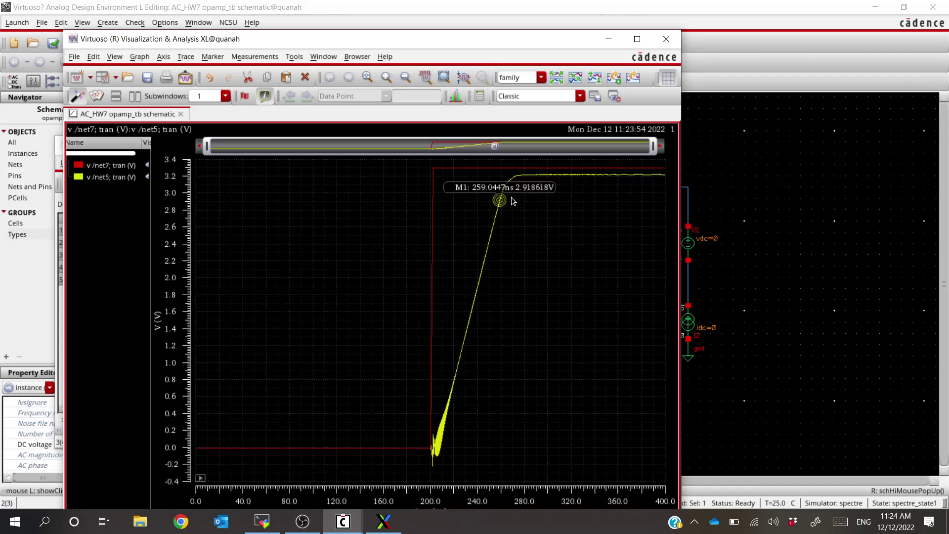
mouse_move(513, 195)
mouse_down()
mouse_move(621, 224)
mouse_move(597, 237)
mouse_up()
drag(498, 199, 498, 202)
key(m)
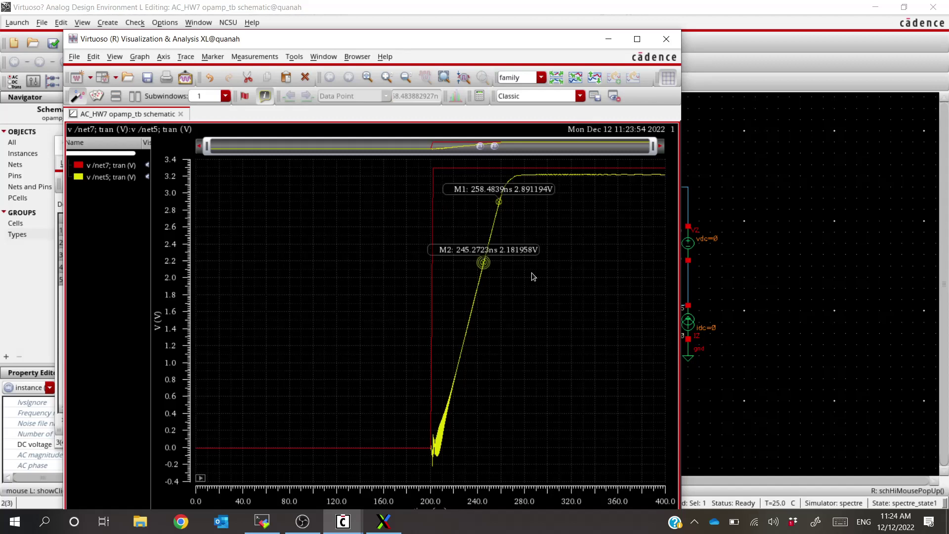
mouse_move(481, 267)
mouse_down()
mouse_move(433, 465)
mouse_move(456, 364)
mouse_move(456, 375)
mouse_move(559, 367)
mouse_up()
drag(542, 197, 616, 229)
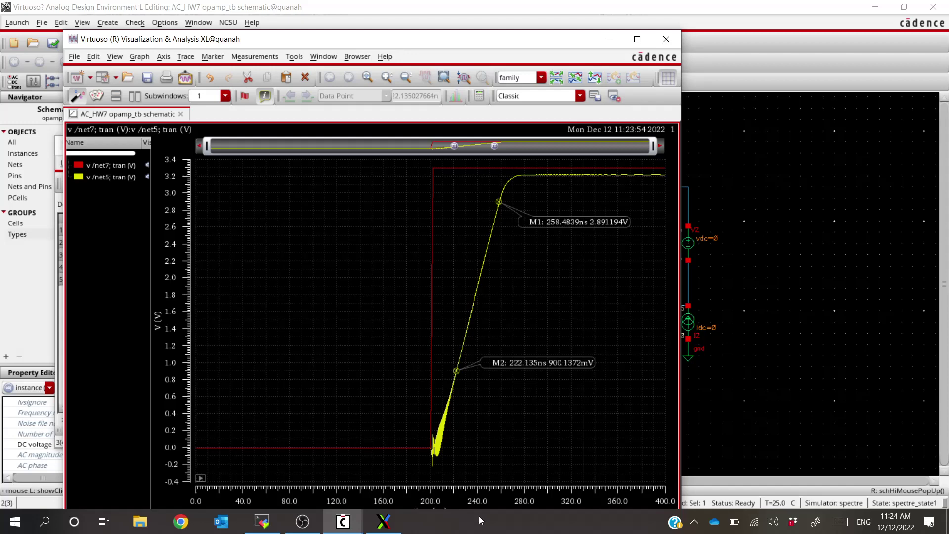
- Examine the two slope markers in a maximized waveform window with the lower marker's label moved clear, and close the window
right_click(580, 174)
click(554, 55)
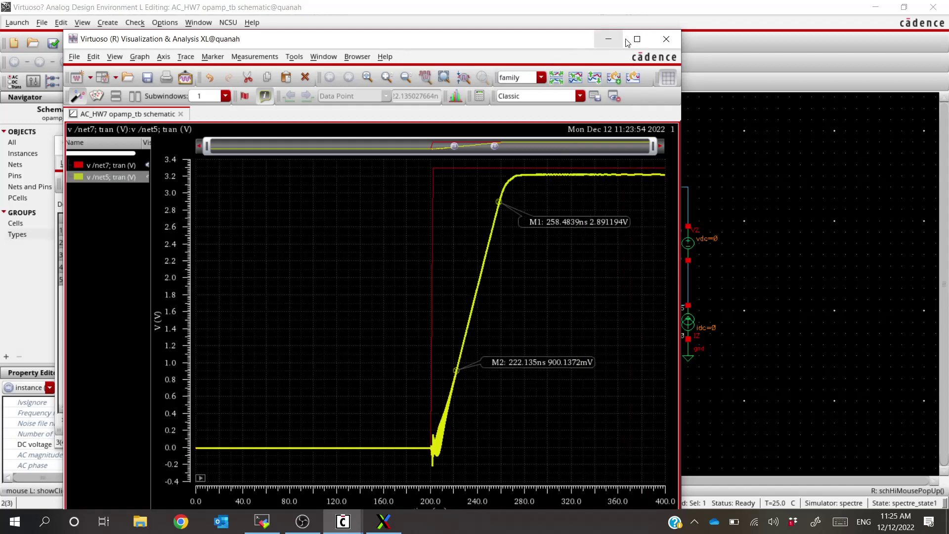
click(638, 39)
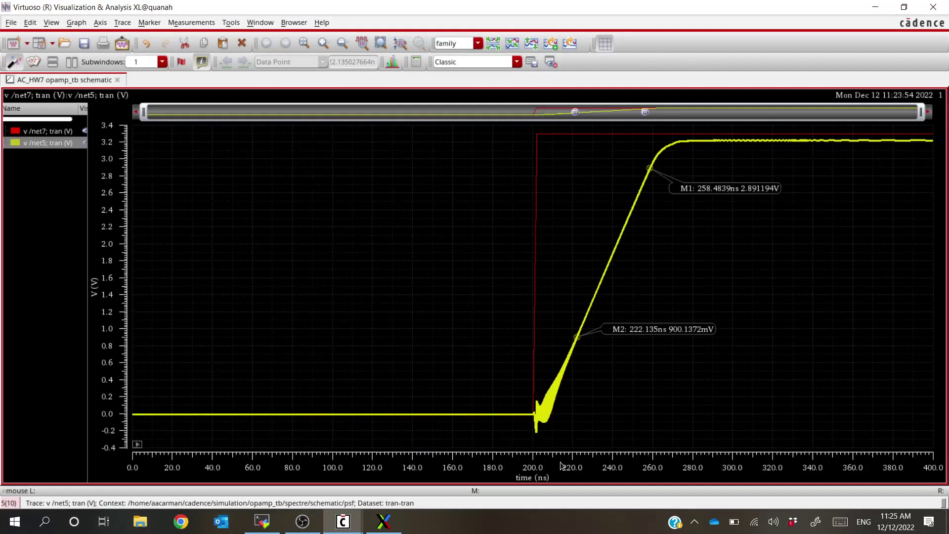
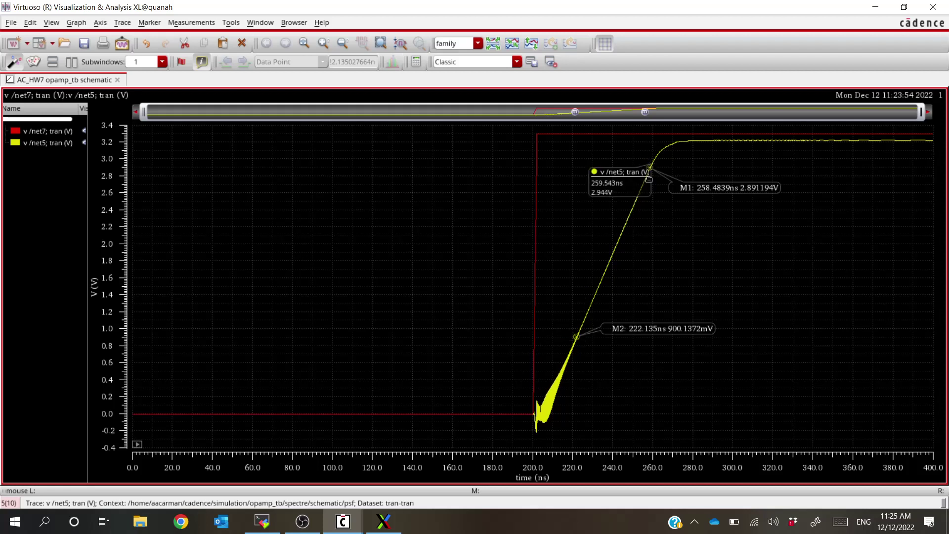
drag(650, 337, 652, 348)
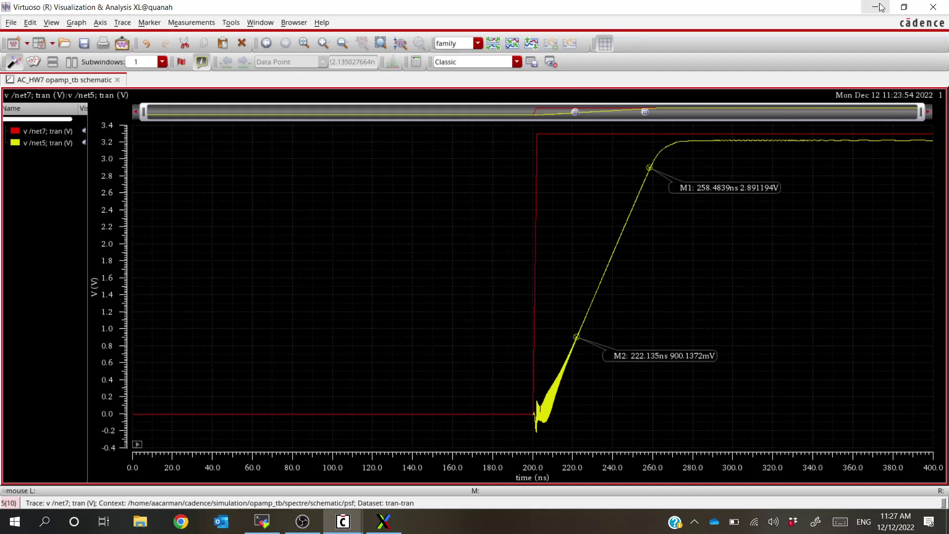
click(933, 7)
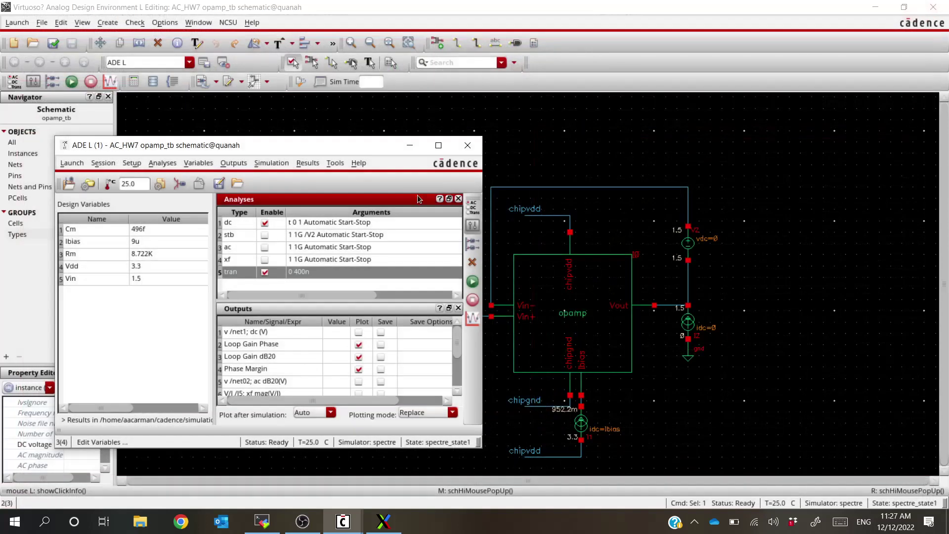
- Set the pulse source V1's period to 10u s, delay time to 5u s and pulse width to 5u s
click(437, 327)
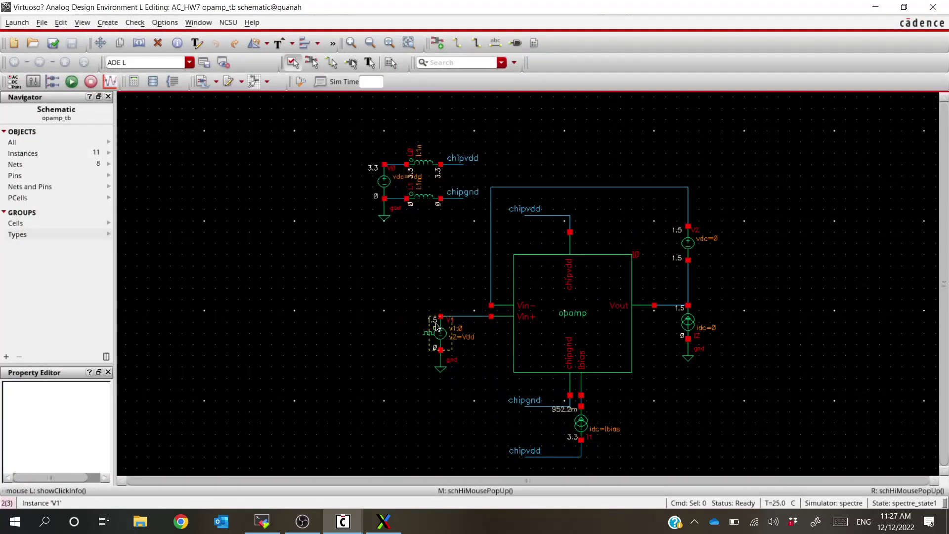
key(q)
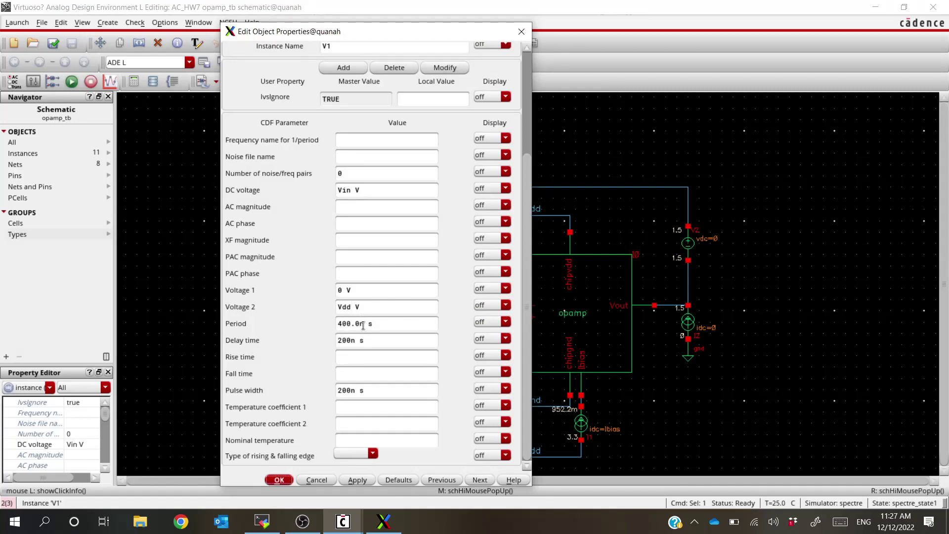
drag(362, 325, 336, 326)
text(4)
key(BackSpace)
text(10u)
key(Tab)
text(5u)
key(Tab)
key(Tab)
key(Tab)
key(Tab)
key(Tab)
key(Tab)
key(Tab)
key(shift+Tab)
text(5u)
key(Tab)
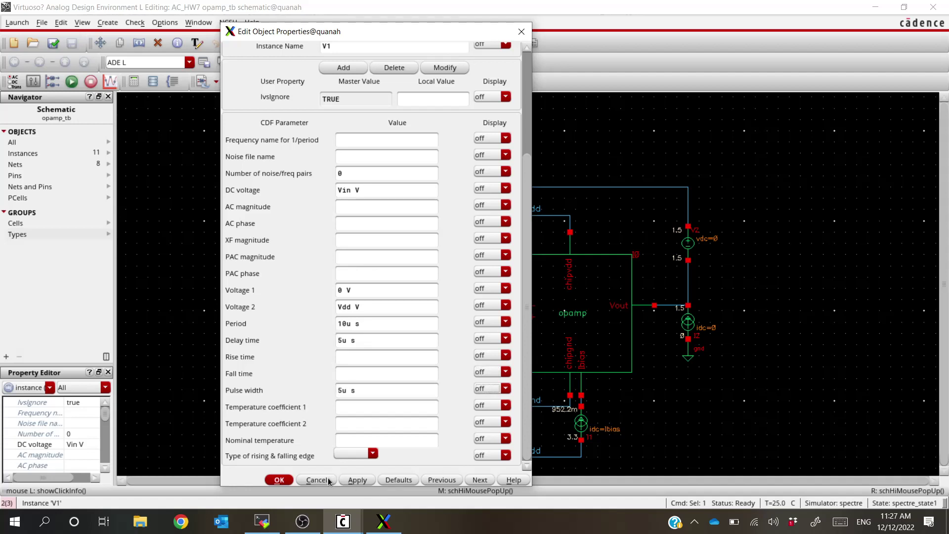
click(278, 480)
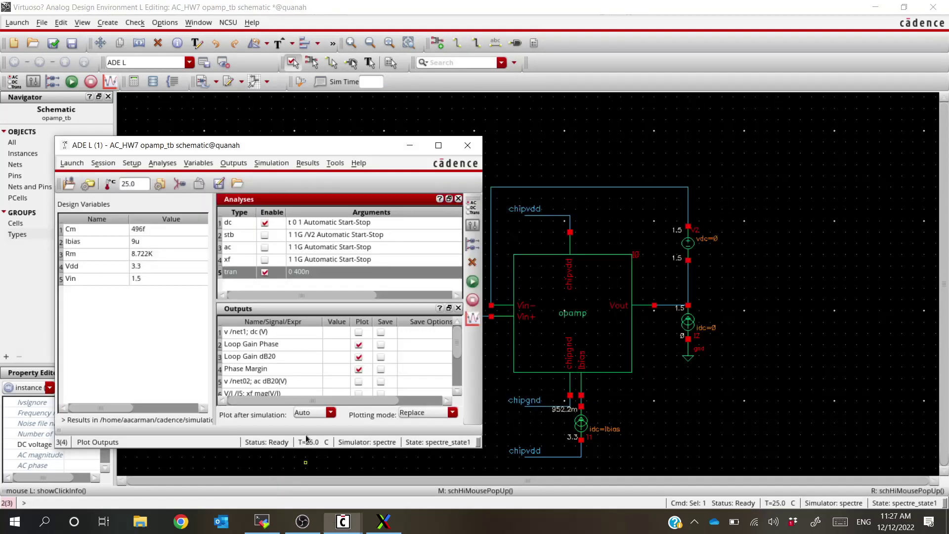
- Set the transient analysis stop time to 20u
double_click(334, 272)
click(550, 271)
key(BackSpace)
key(BackSpace)
key(BackSpace)
key(BackSpace)
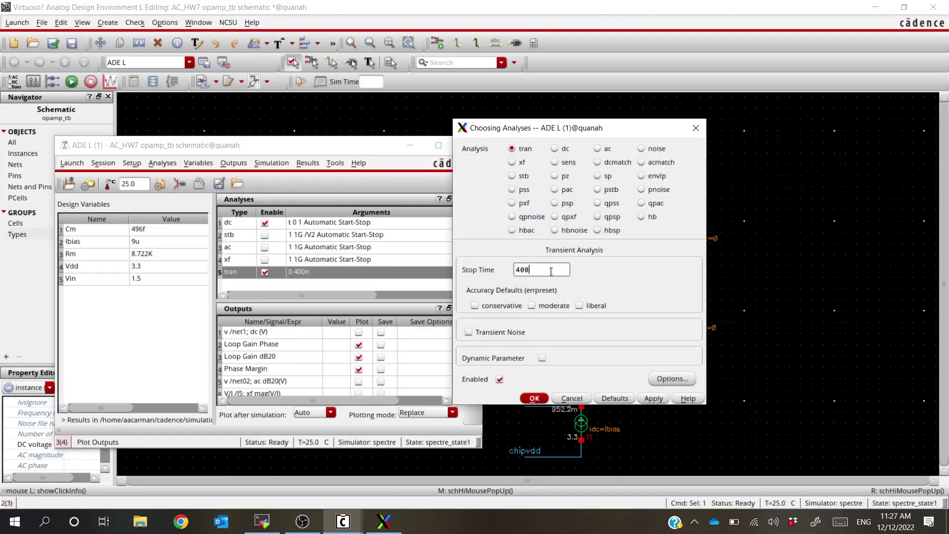
text(20u)
key(Return)
- Rerun the simulation with the dc and tran analyses enabled, accepting the alternative license, and maximize the waveform window
click(472, 256)
drag(605, 124, 717, 119)
click(265, 224)
click(647, 394)
click(265, 223)
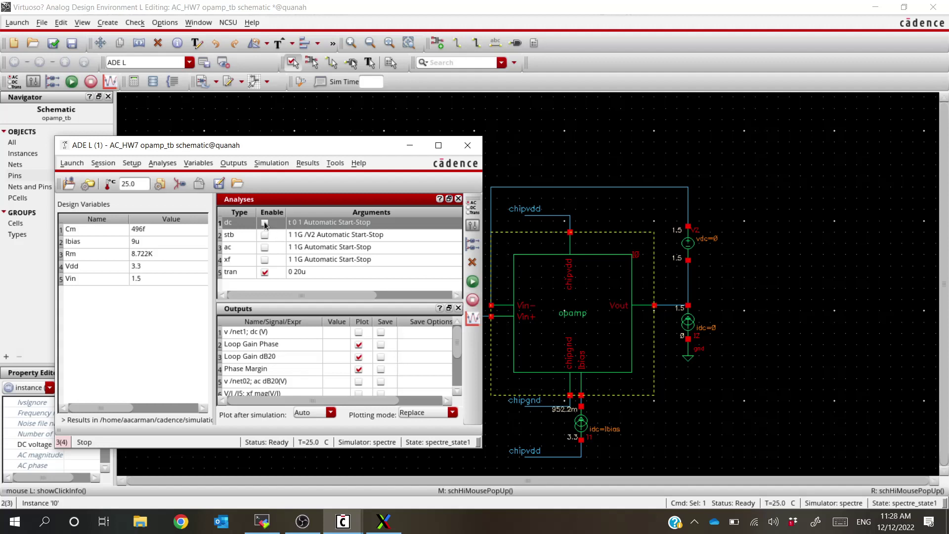
click(472, 281)
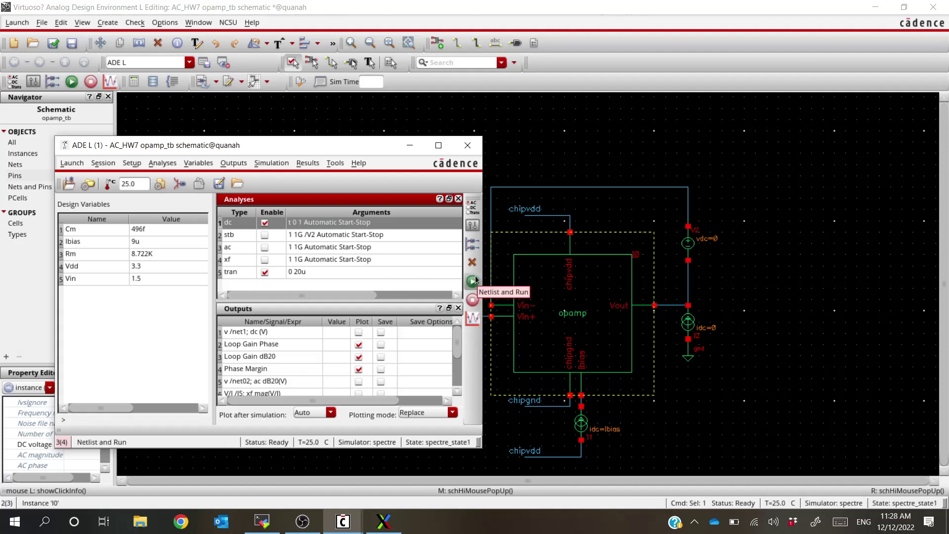
click(474, 281)
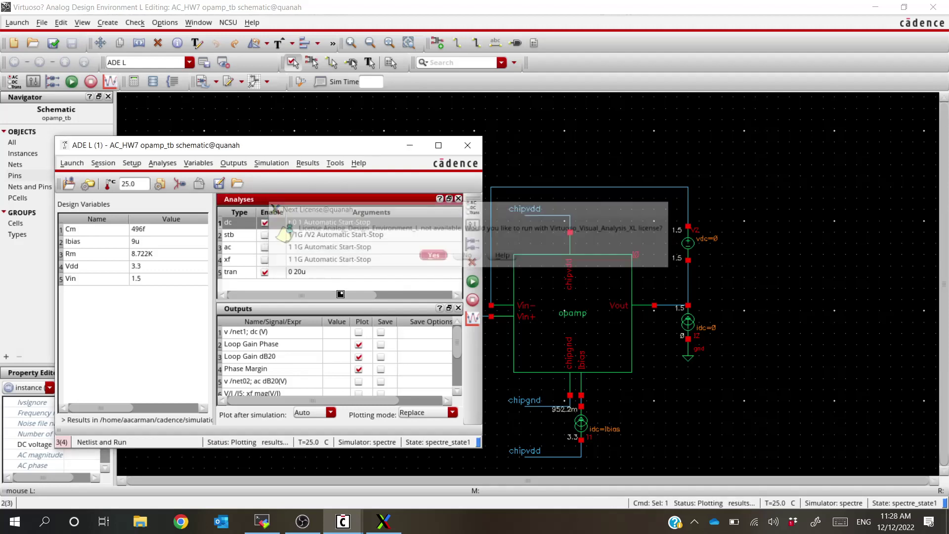
click(433, 256)
click(698, 132)
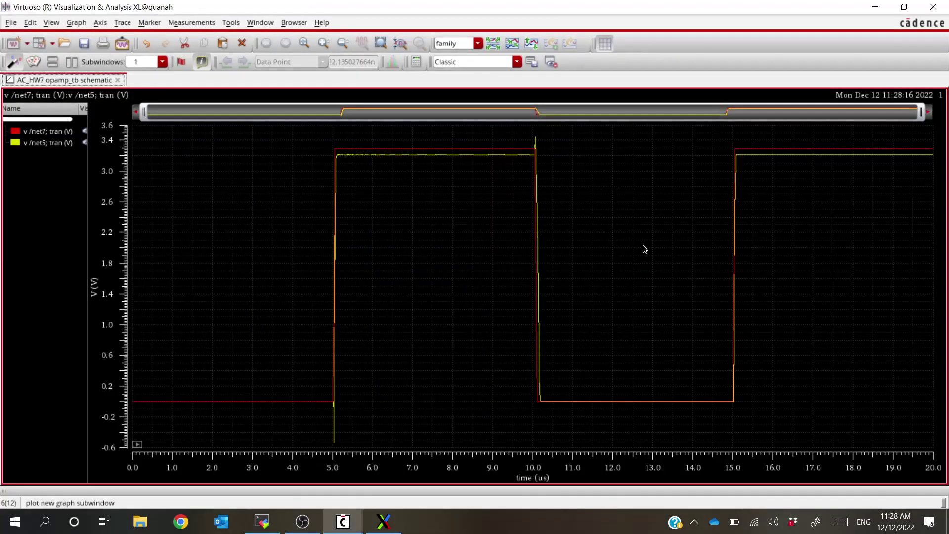
- Examine the first rising edge of the input and output waveforms around 5 us on a narrowed time axis
mouse_move(344, 160)
mouse_move(533, 190)
mouse_move(146, 116)
mouse_down()
mouse_move(280, 116)
mouse_move(126, 119)
mouse_move(143, 113)
mouse_up()
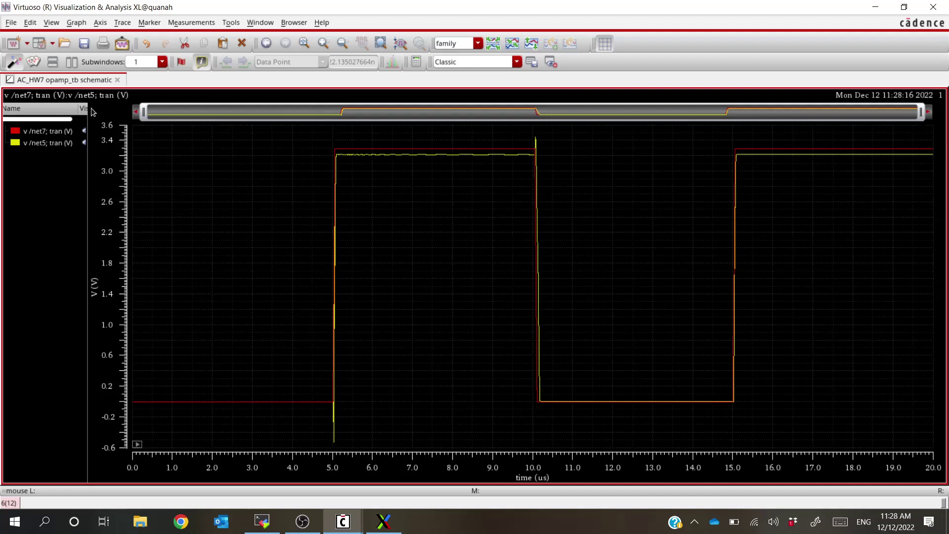
drag(144, 113, 352, 118)
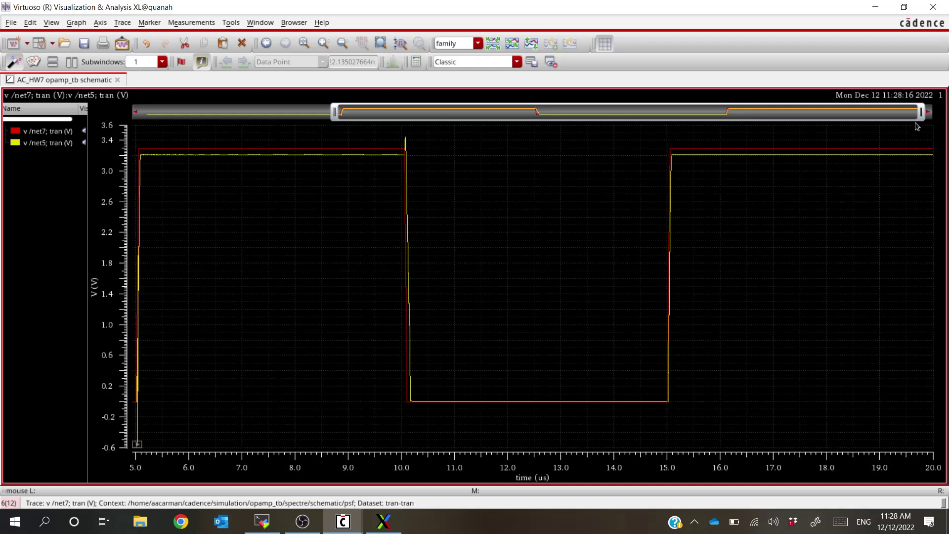
drag(920, 112, 352, 117)
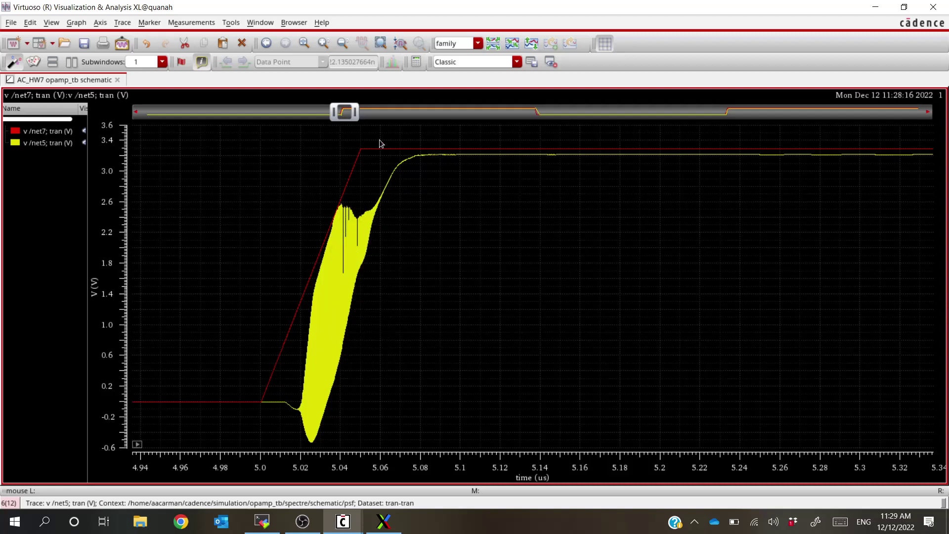
drag(332, 115, 342, 112)
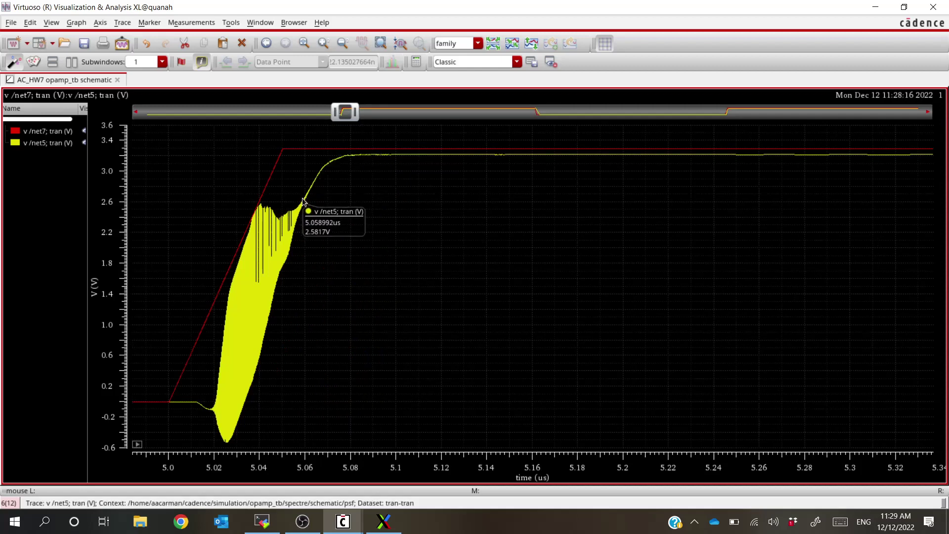
- Examine the falling edge of the input and output waveforms around 10 us
drag(355, 112, 549, 111)
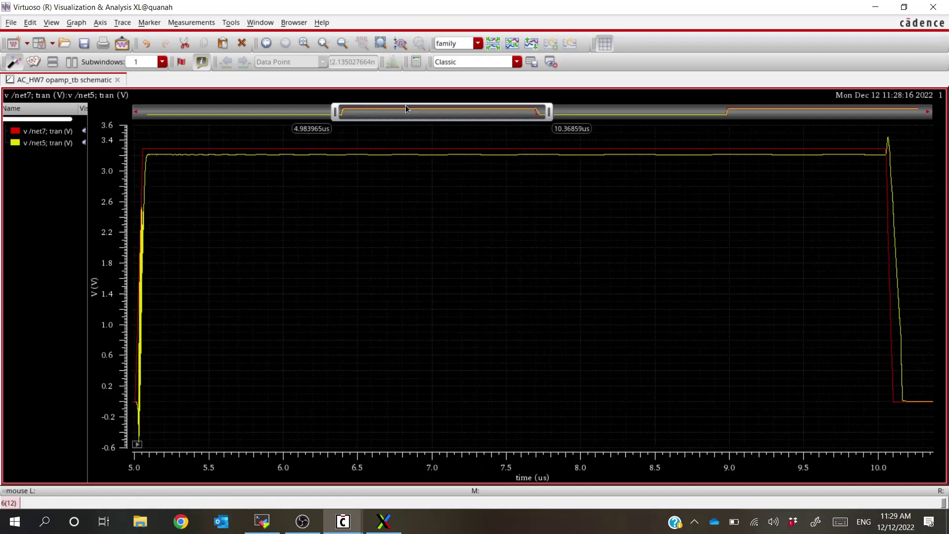
drag(334, 115, 525, 115)
mouse_move(597, 194)
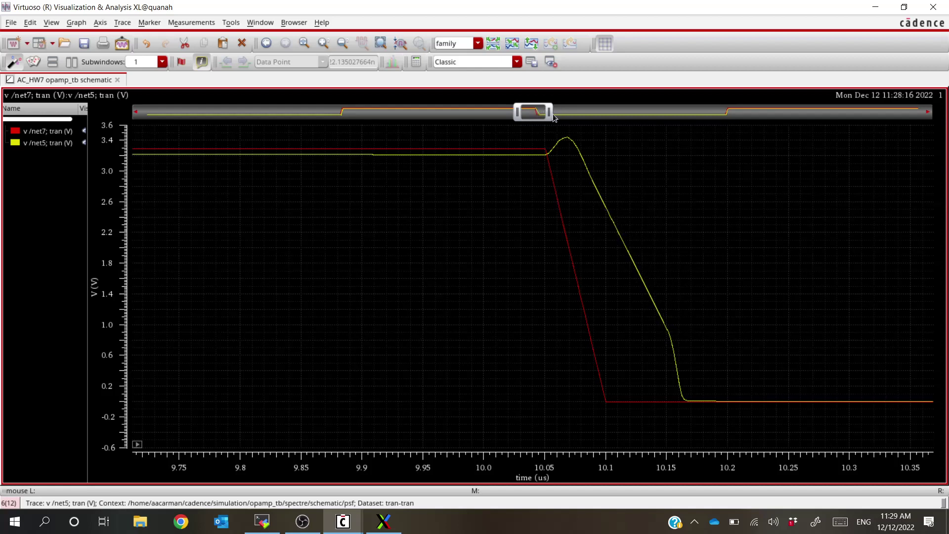
- Examine the second rising edge around 15 us and compare the output's slope with the input's
drag(538, 110, 732, 120)
mouse_move(531, 167)
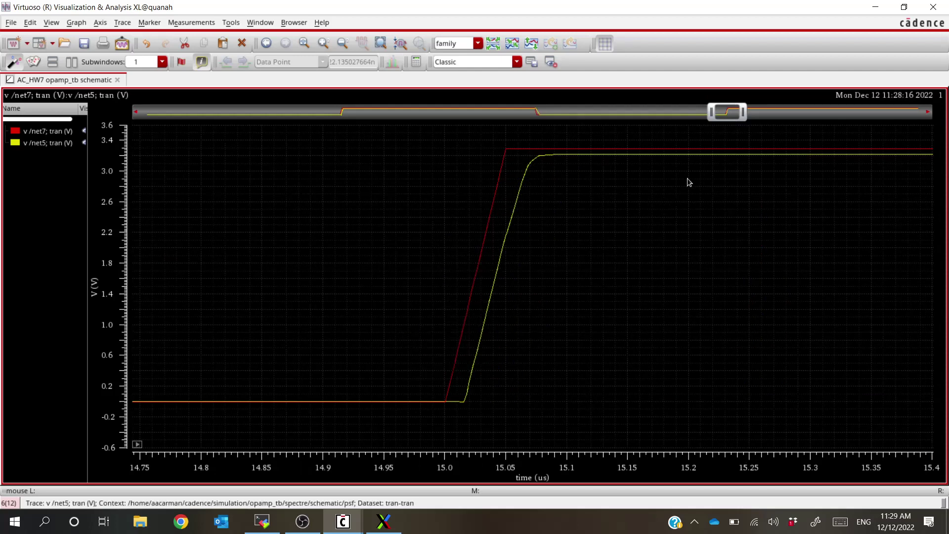
drag(744, 113, 720, 115)
mouse_move(391, 402)
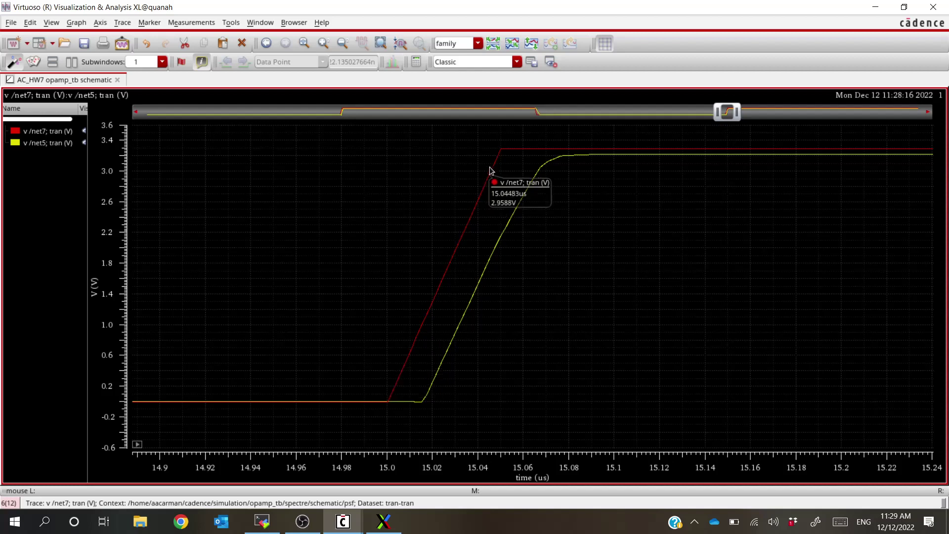
mouse_move(502, 154)
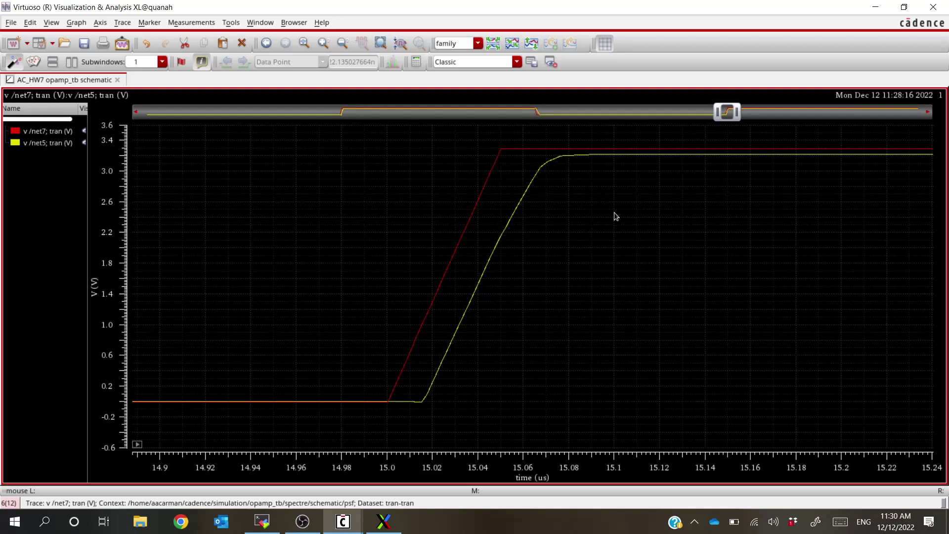
mouse_move(728, 113)
mouse_down()
mouse_move(339, 113)
mouse_move(728, 112)
mouse_up()
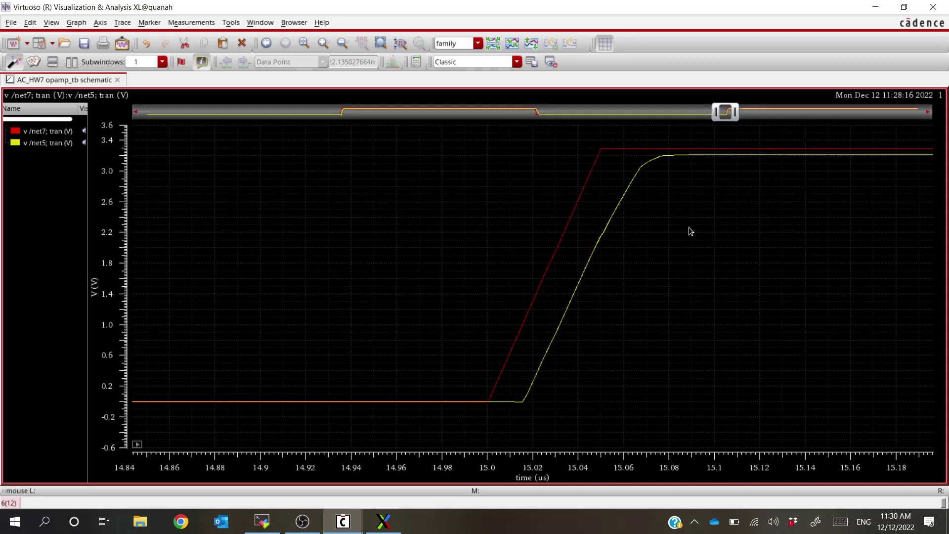